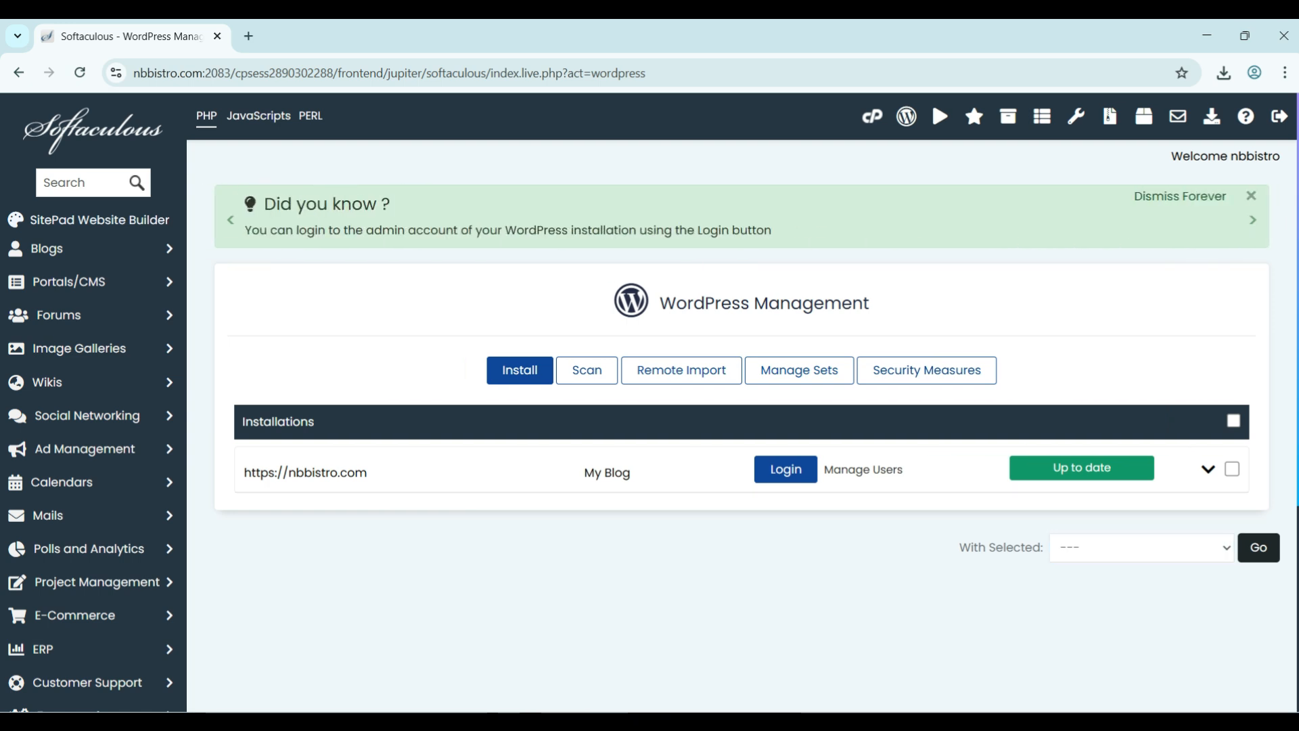
- Expand the nbbistro.com WordPress installation and start cloning it
click(1208, 469)
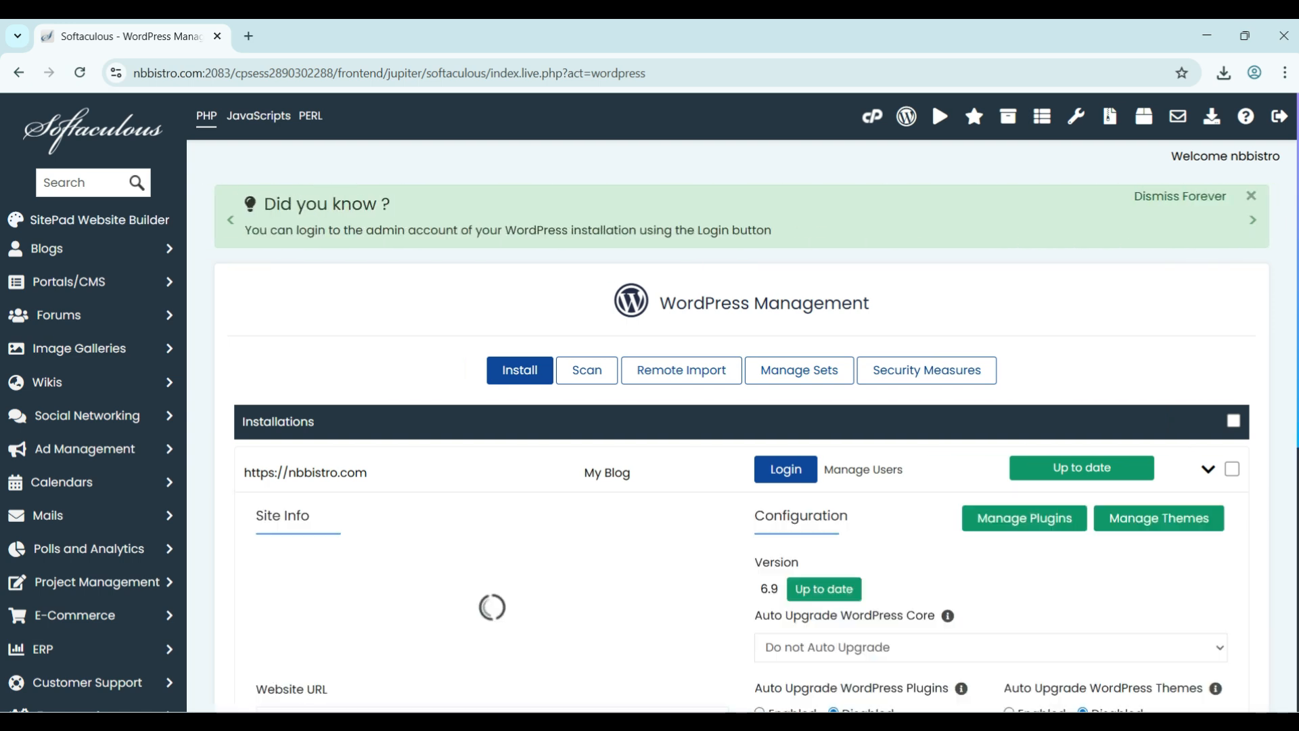
scroll(741, 433, down, 3)
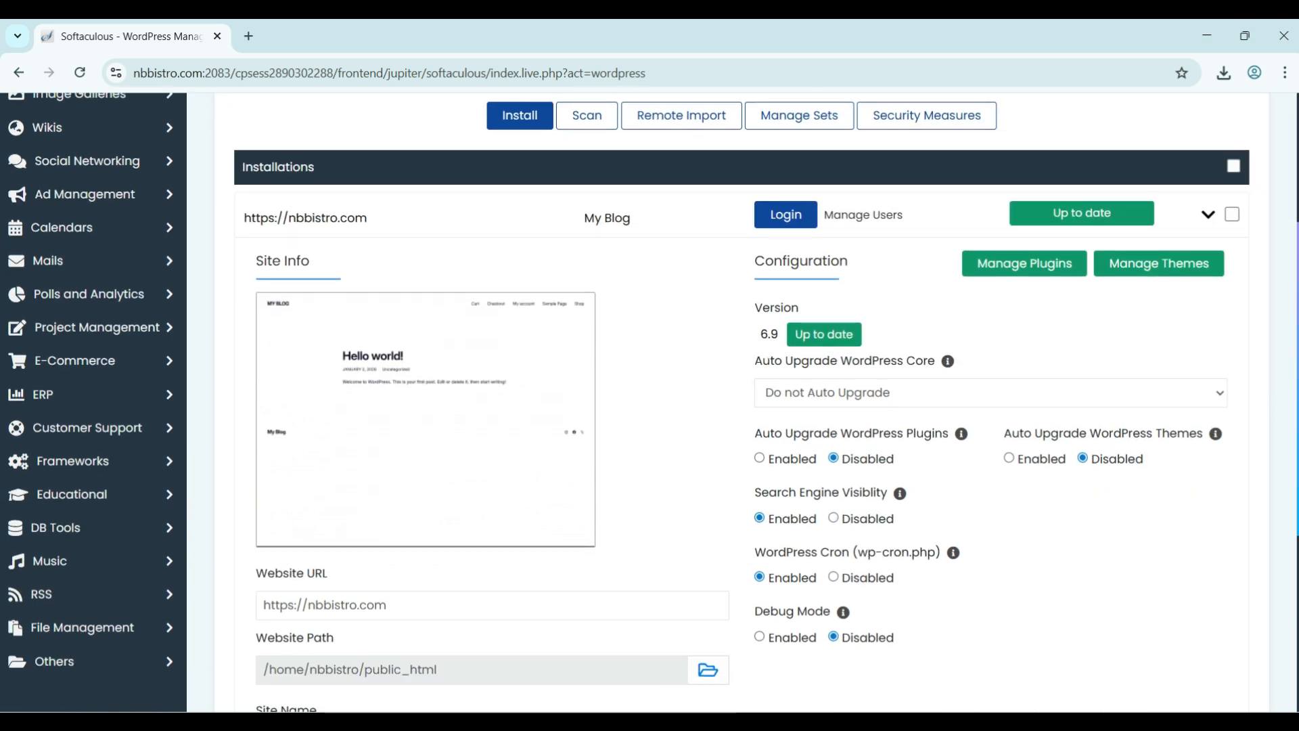
scroll(741, 433, down, 3)
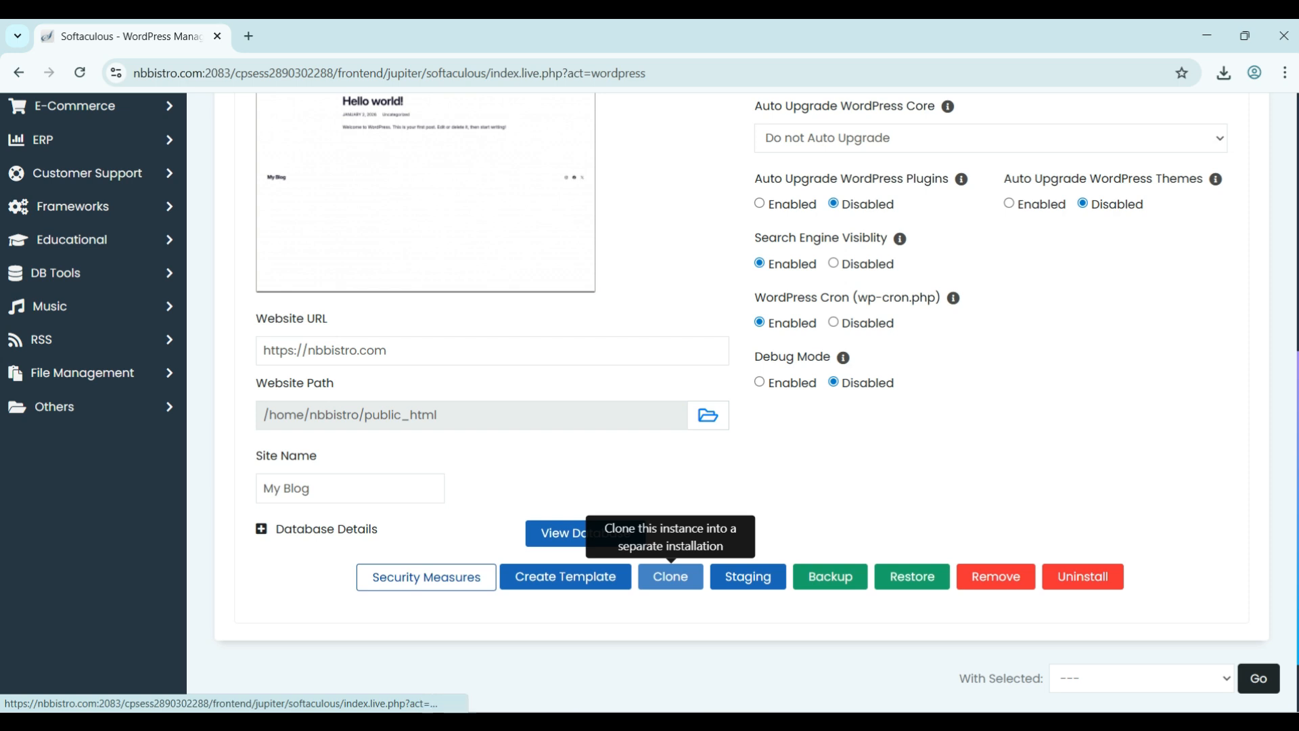
click(670, 576)
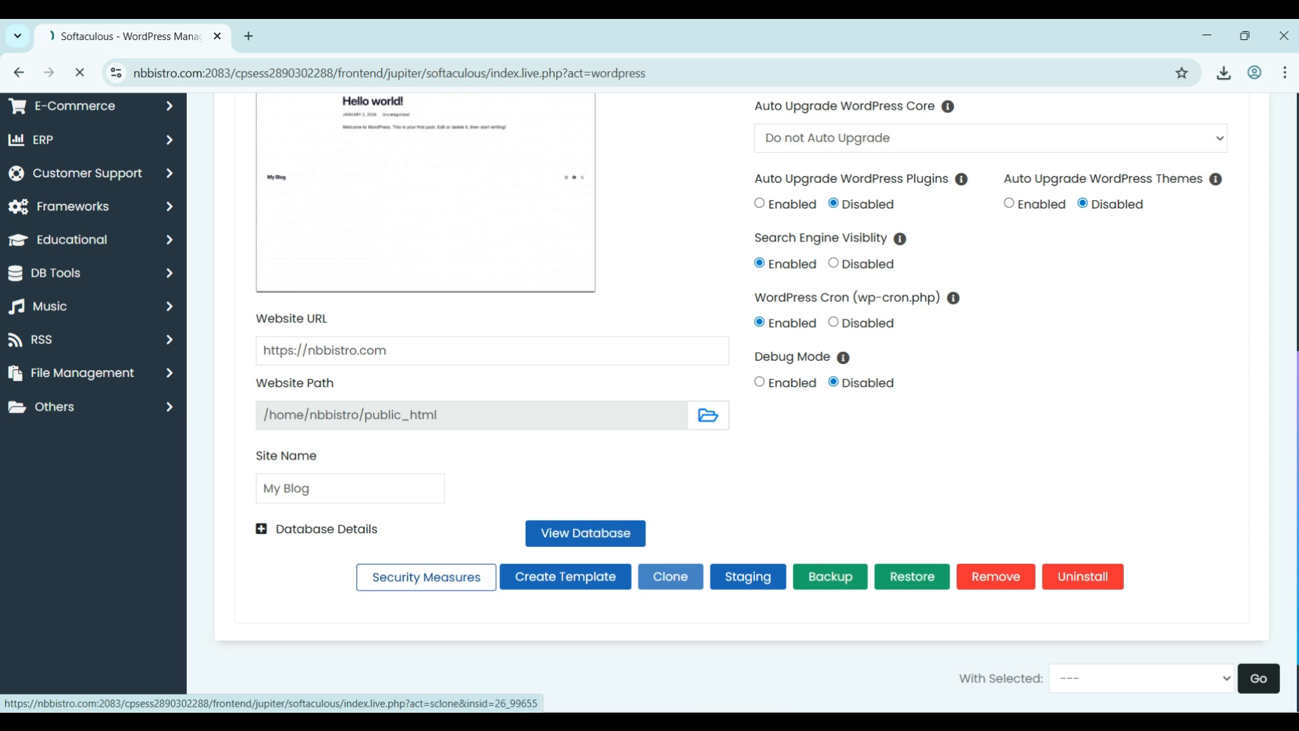
scroll(742, 406, down, 1)
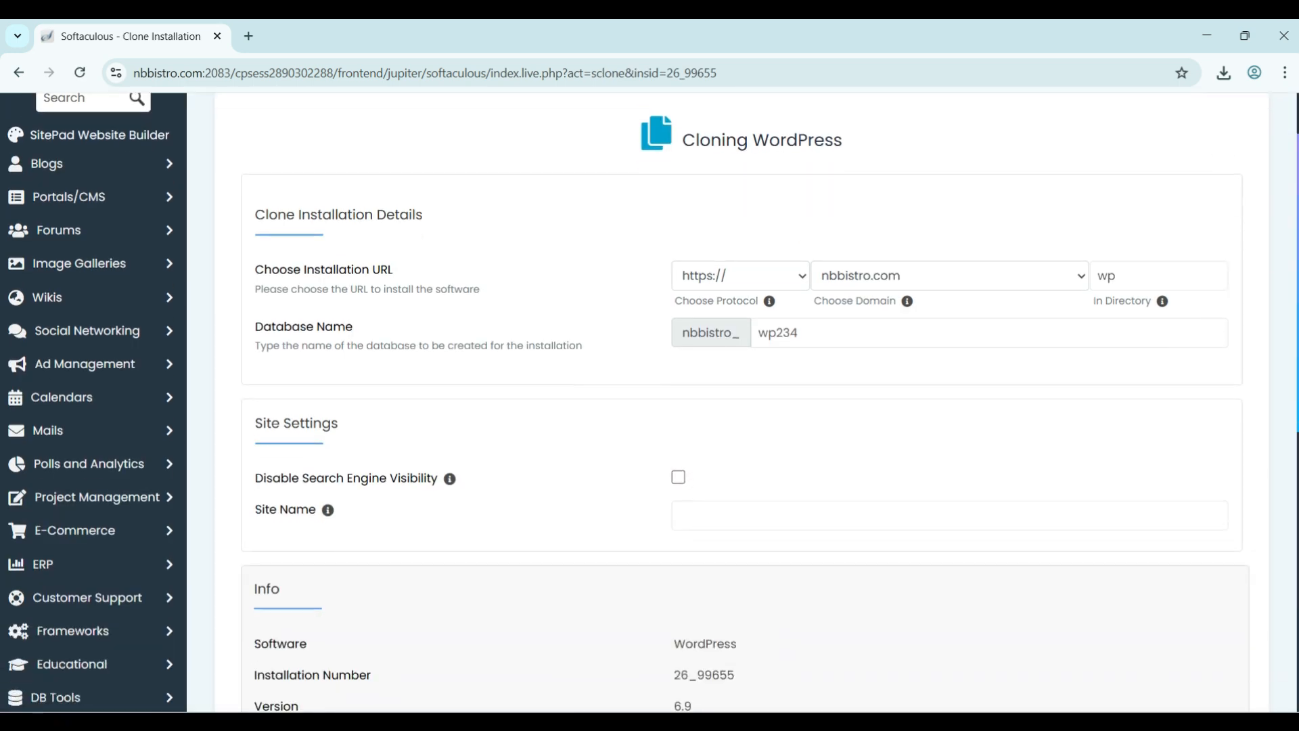
- Target the clone at seeka.nbbistro.com and clear 'wp' so it installs at the domain root
click(1158, 276)
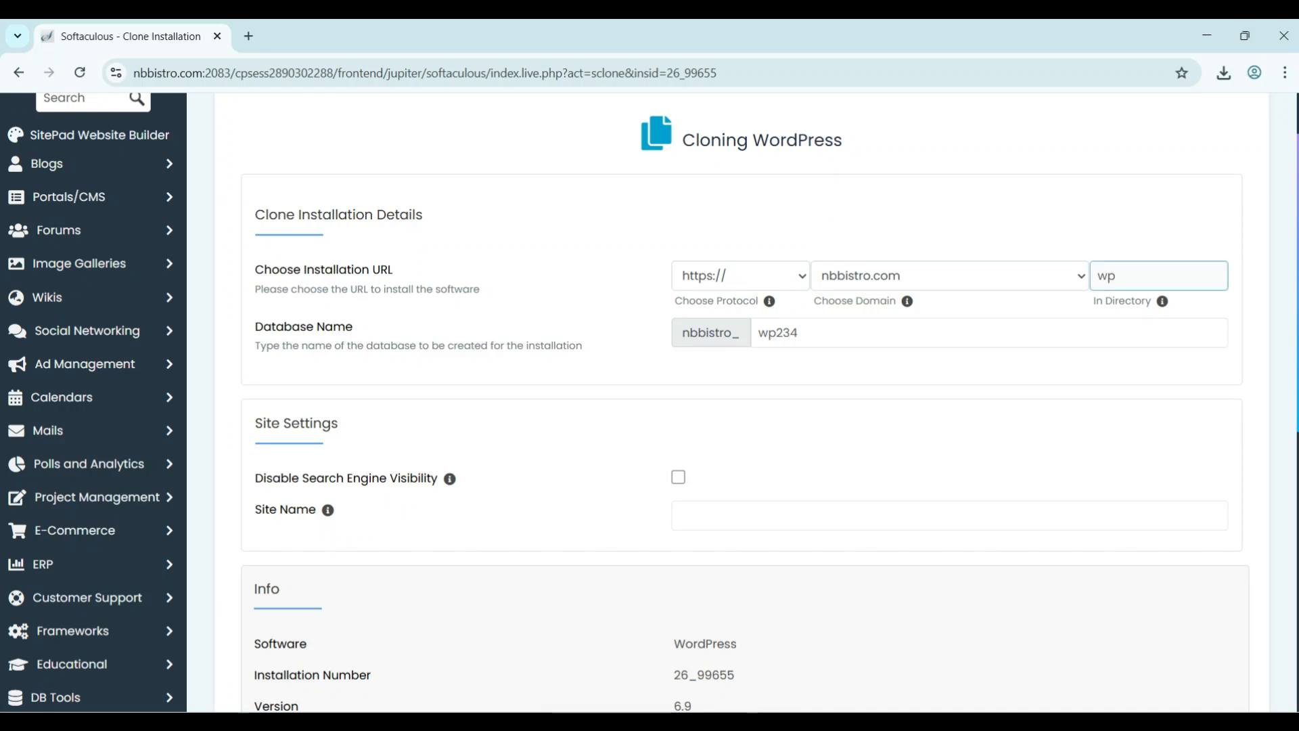
click(950, 276)
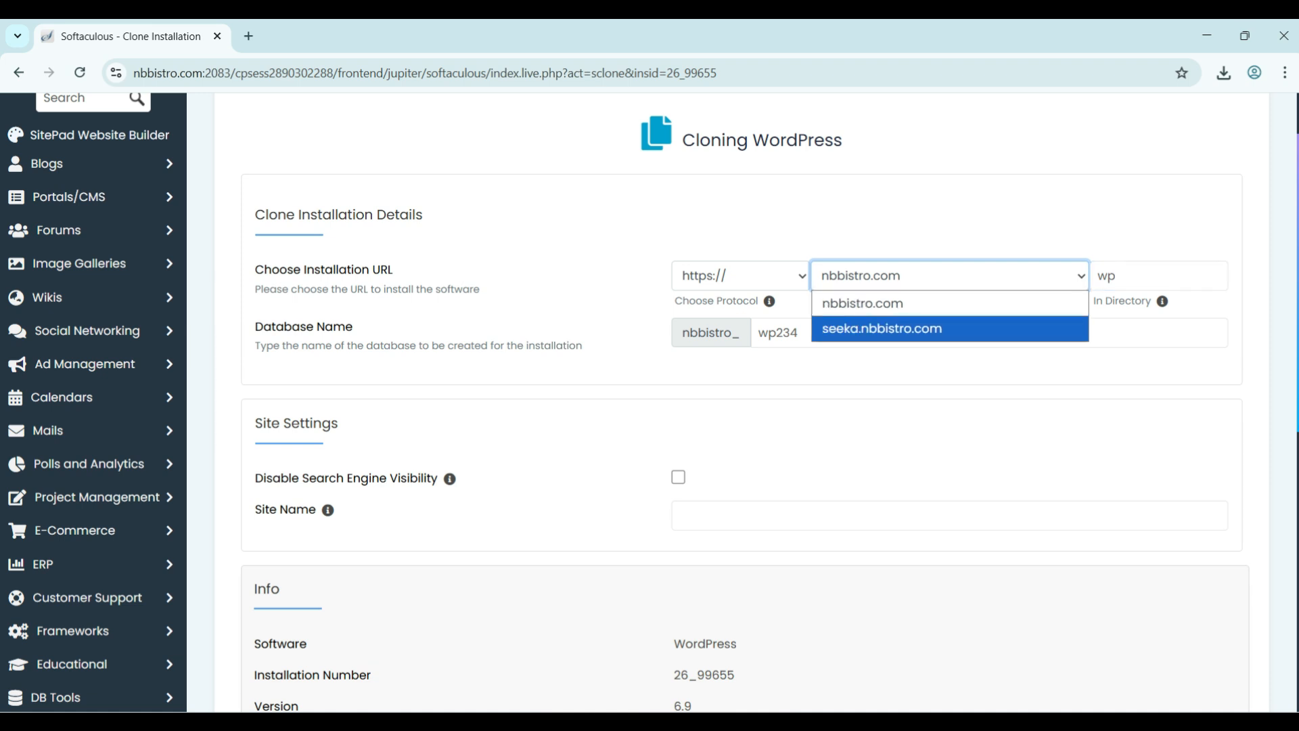
click(950, 329)
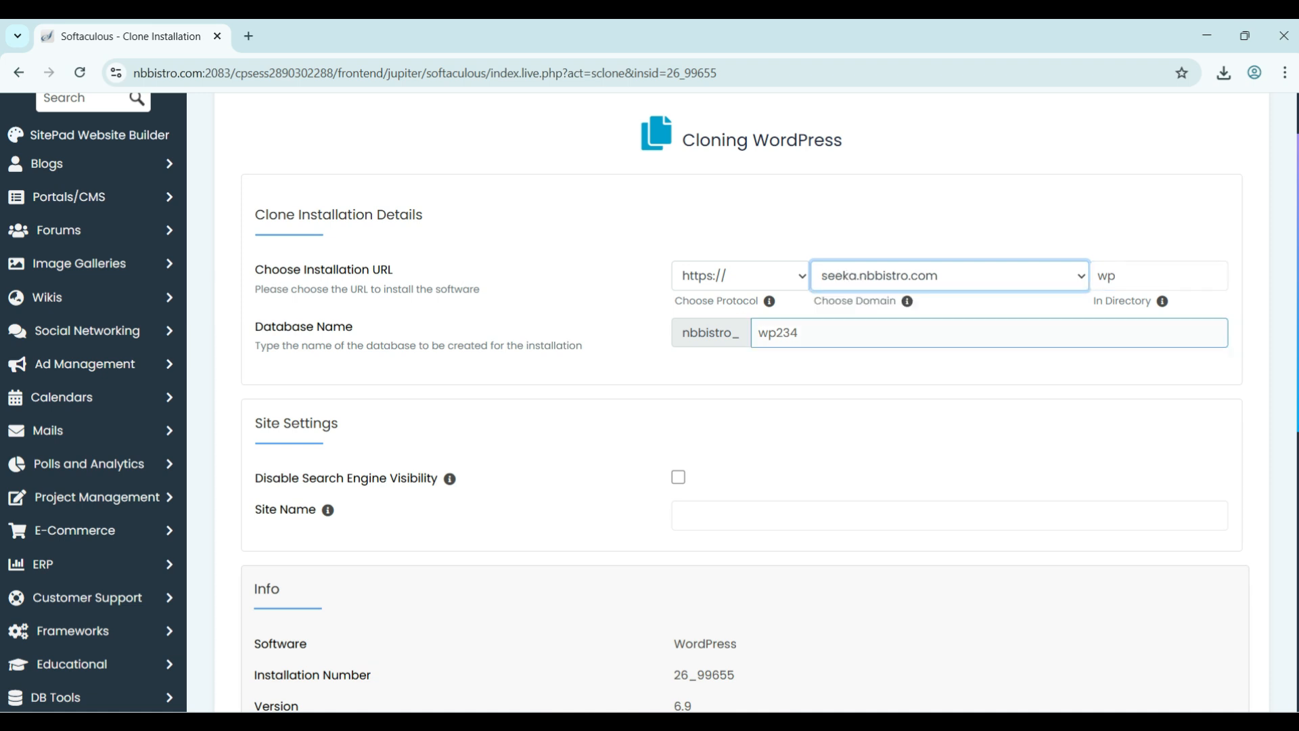
click(1152, 276)
key(BackSpace)
key(BackSpace)
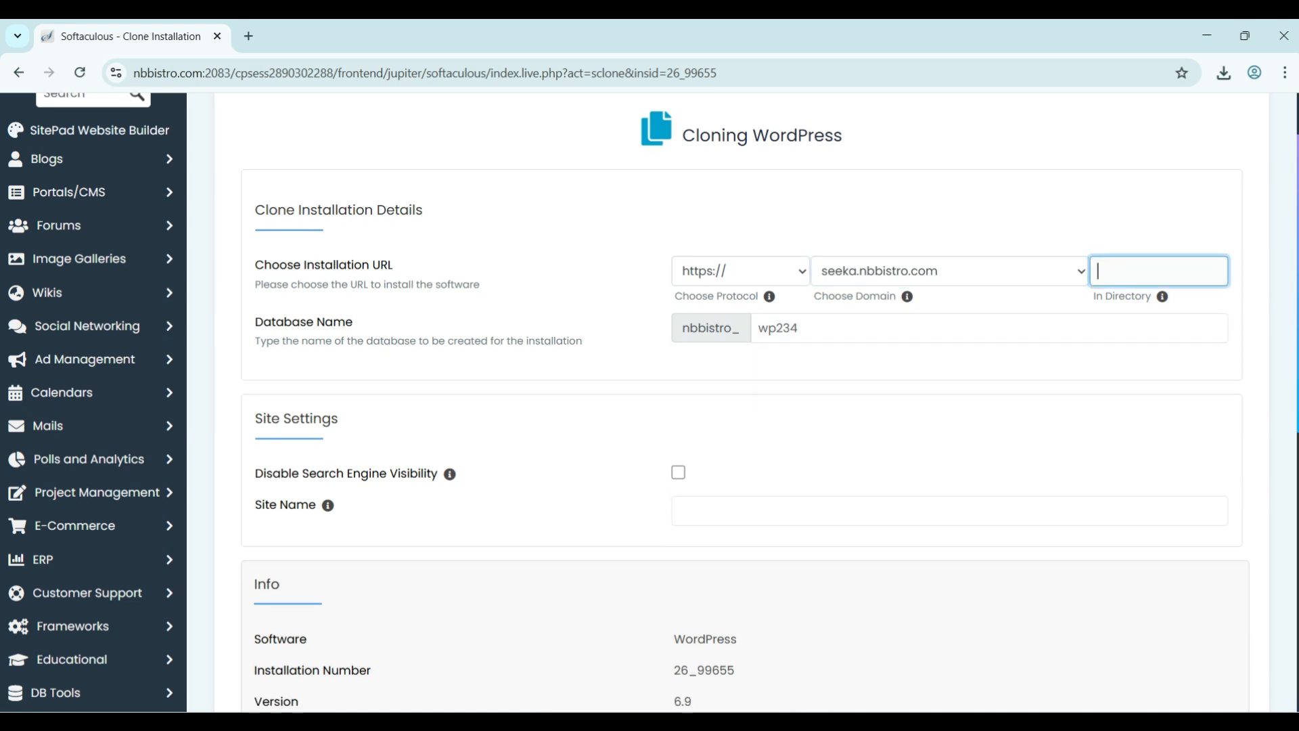
scroll(742, 406, down, 1)
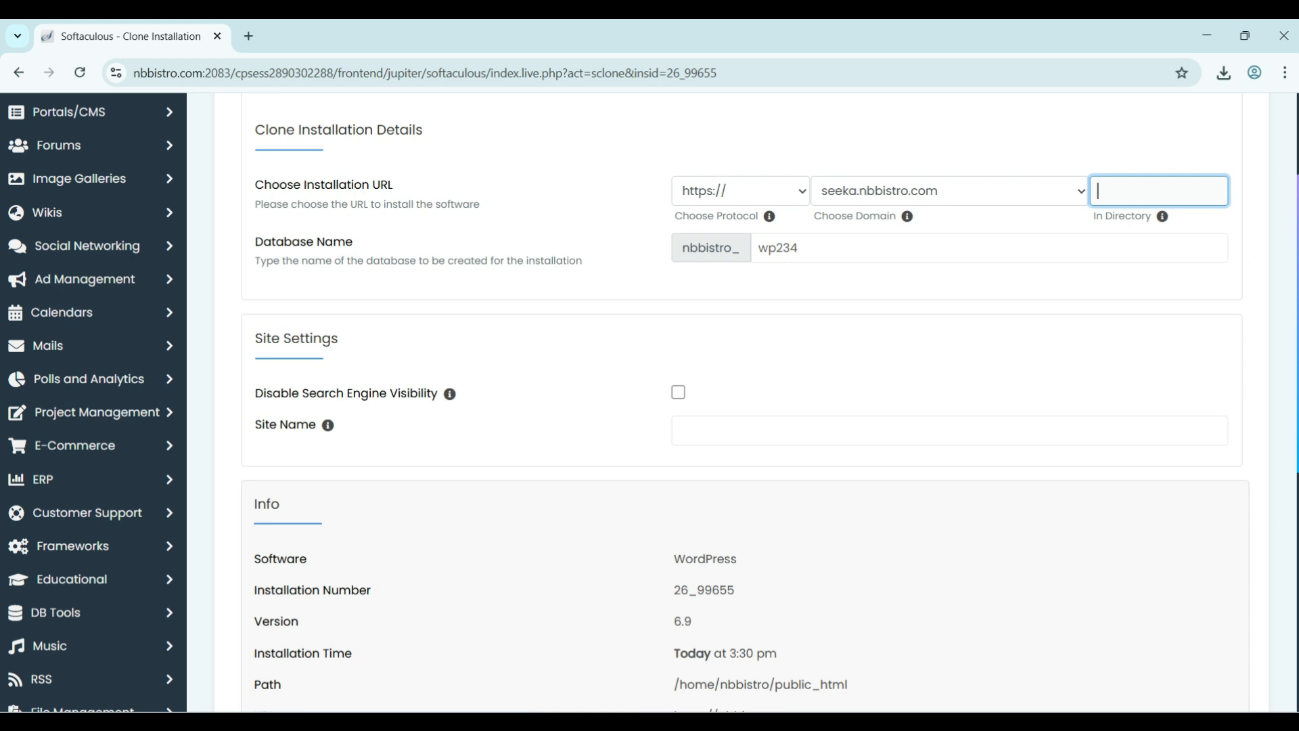
scroll(742, 406, down, 1)
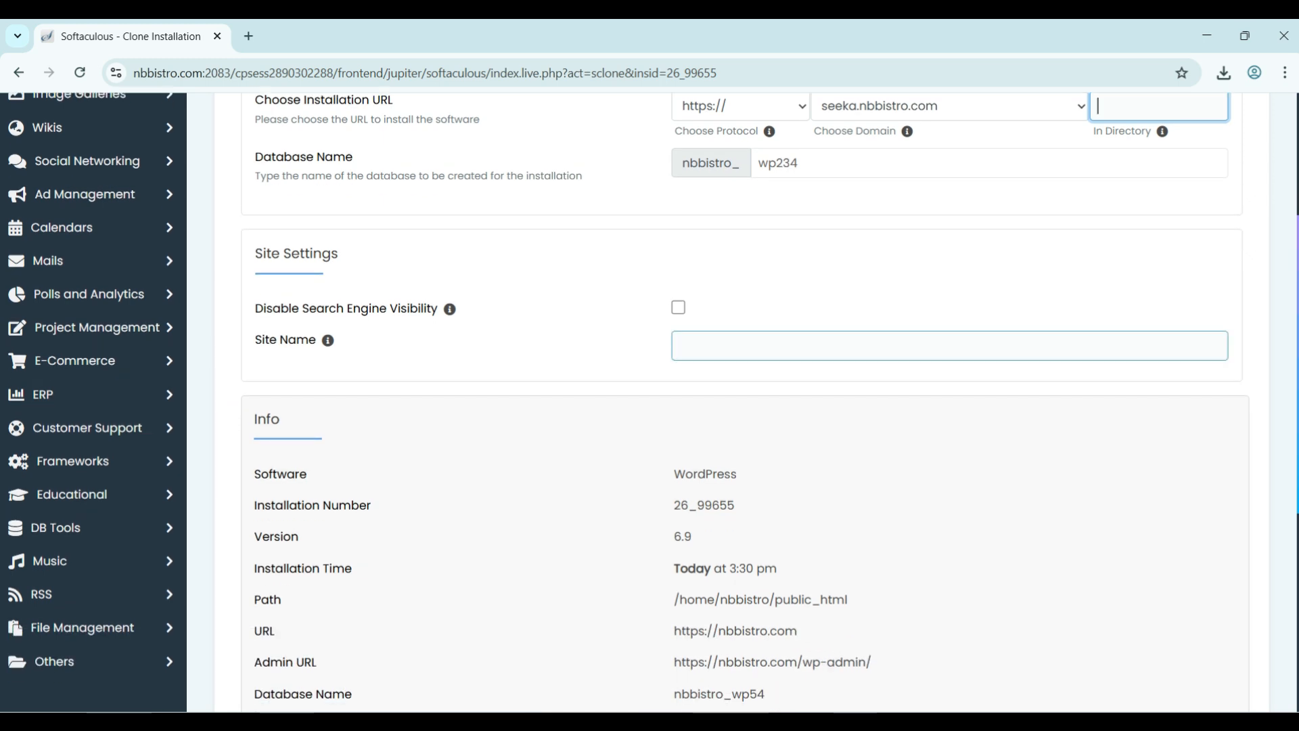
- Name the clone 'Clone site' and run the clone to seeka.nbbistro.com
click(949, 346)
text(C)
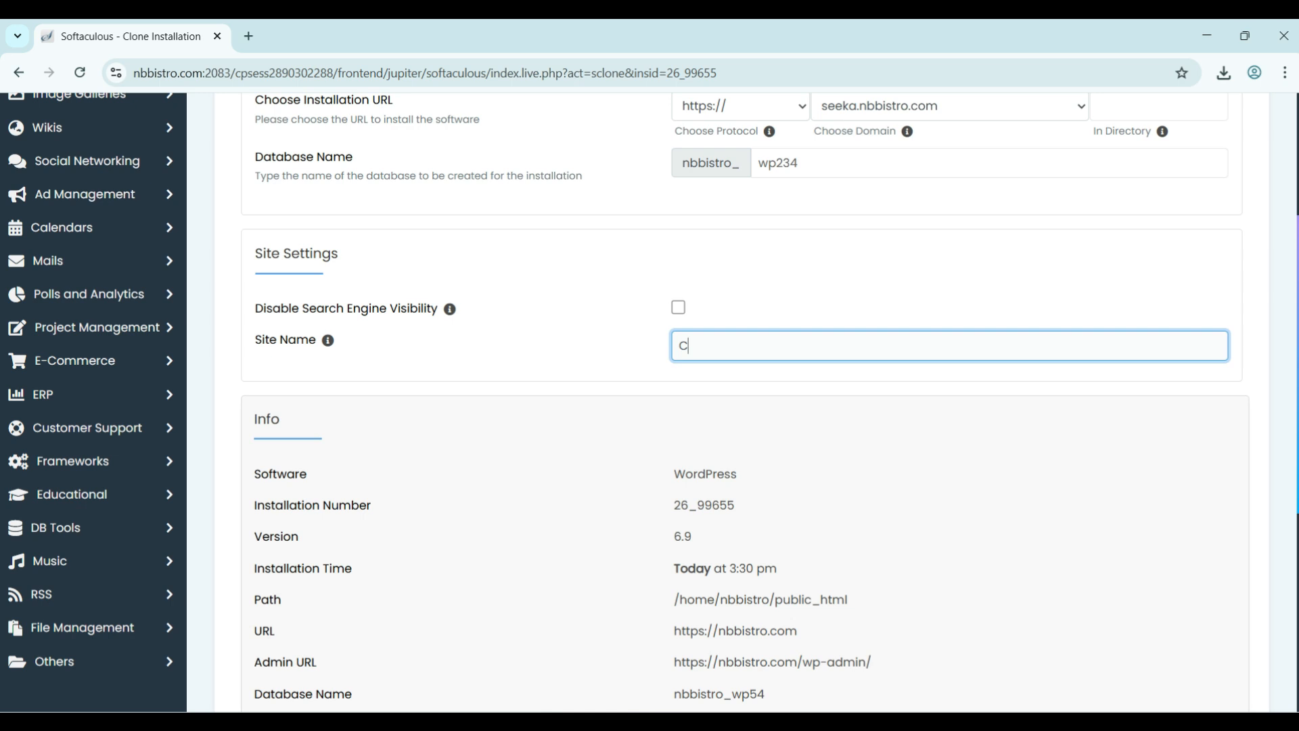
text(lone site)
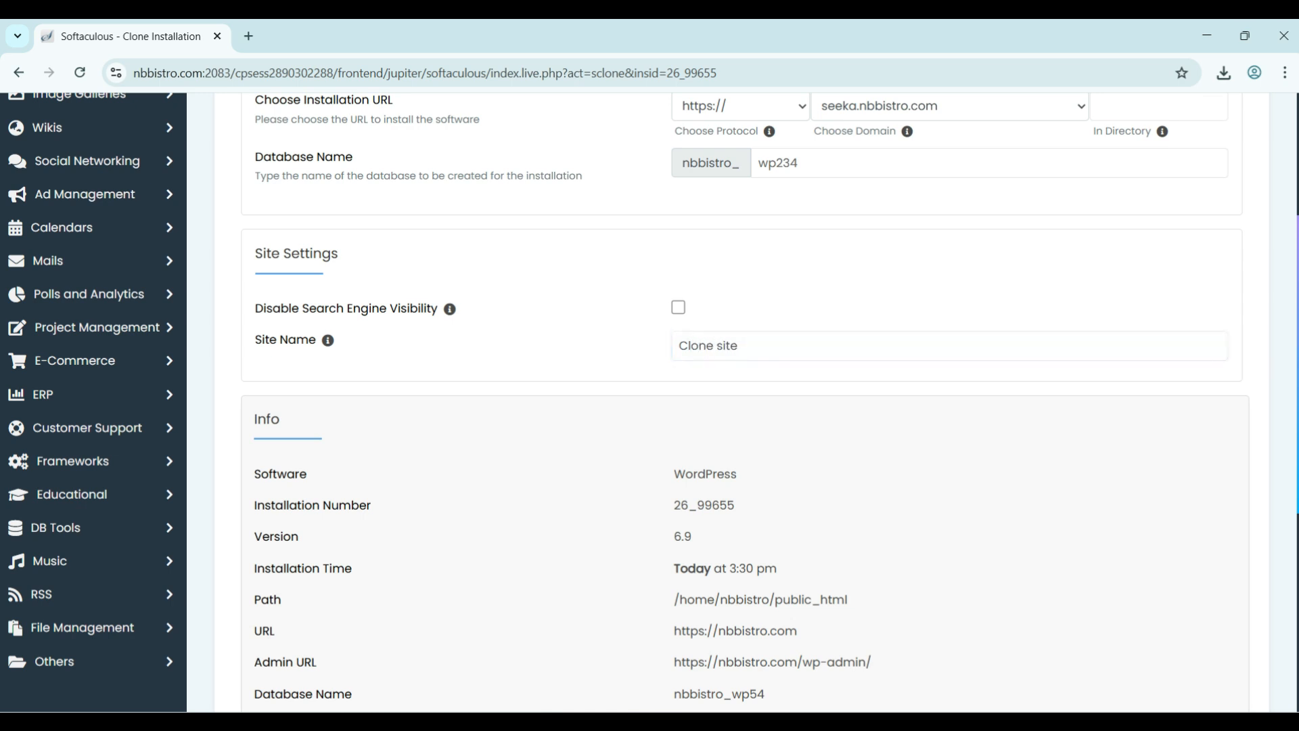
scroll(744, 406, up, 3)
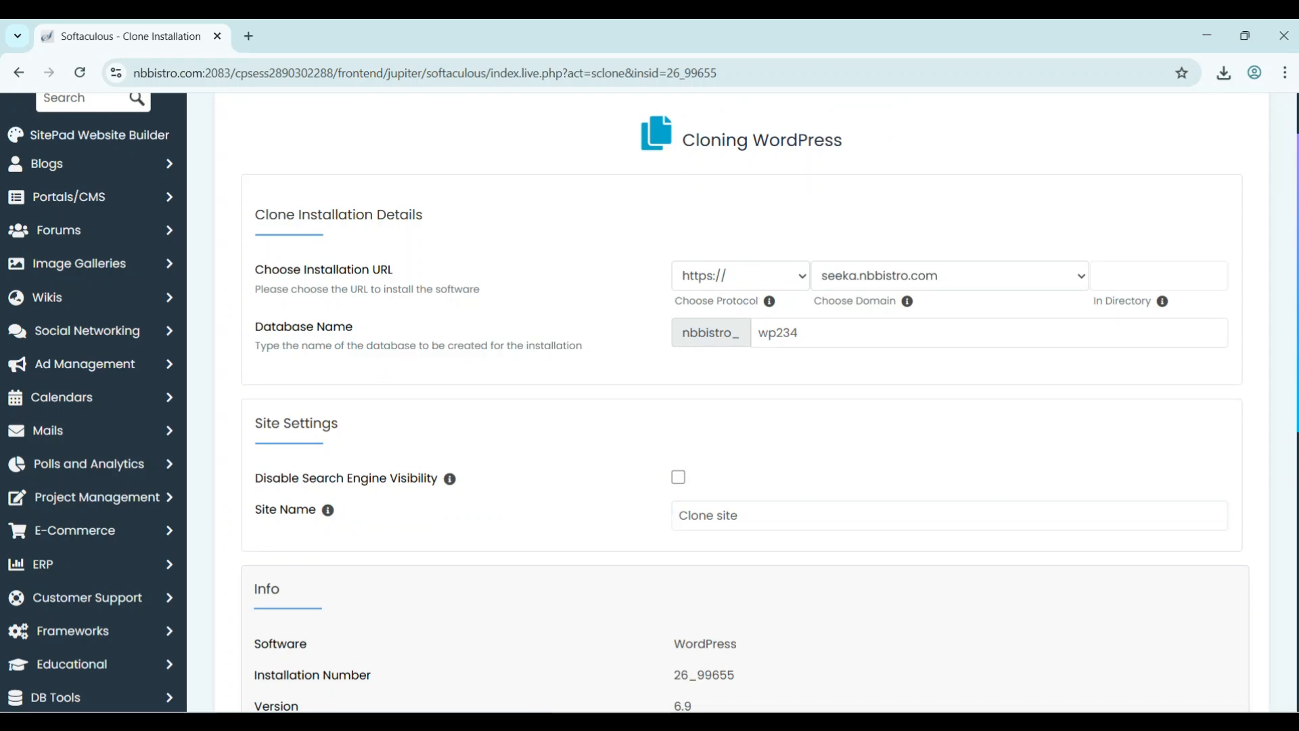
scroll(744, 406, down, 7)
scroll(659, 200, up, 10)
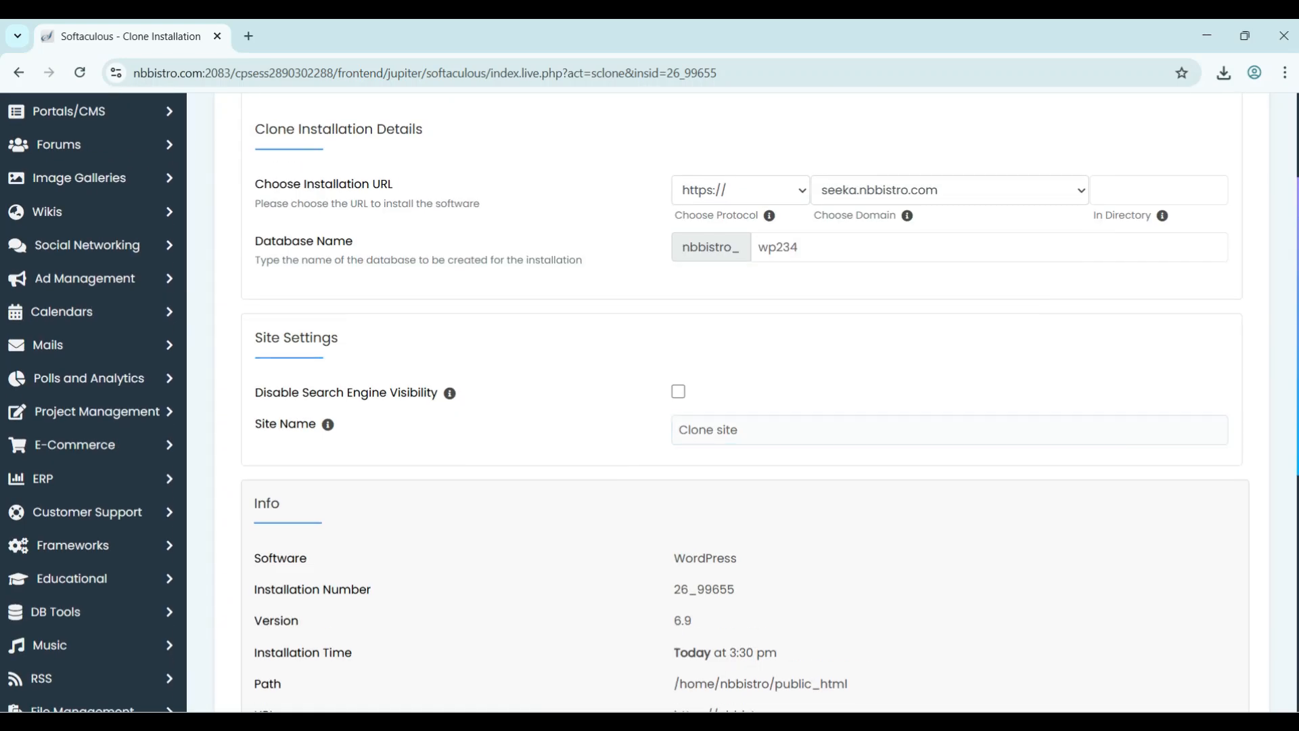
scroll(659, 200, down, 4)
scroll(659, 201, down, 4)
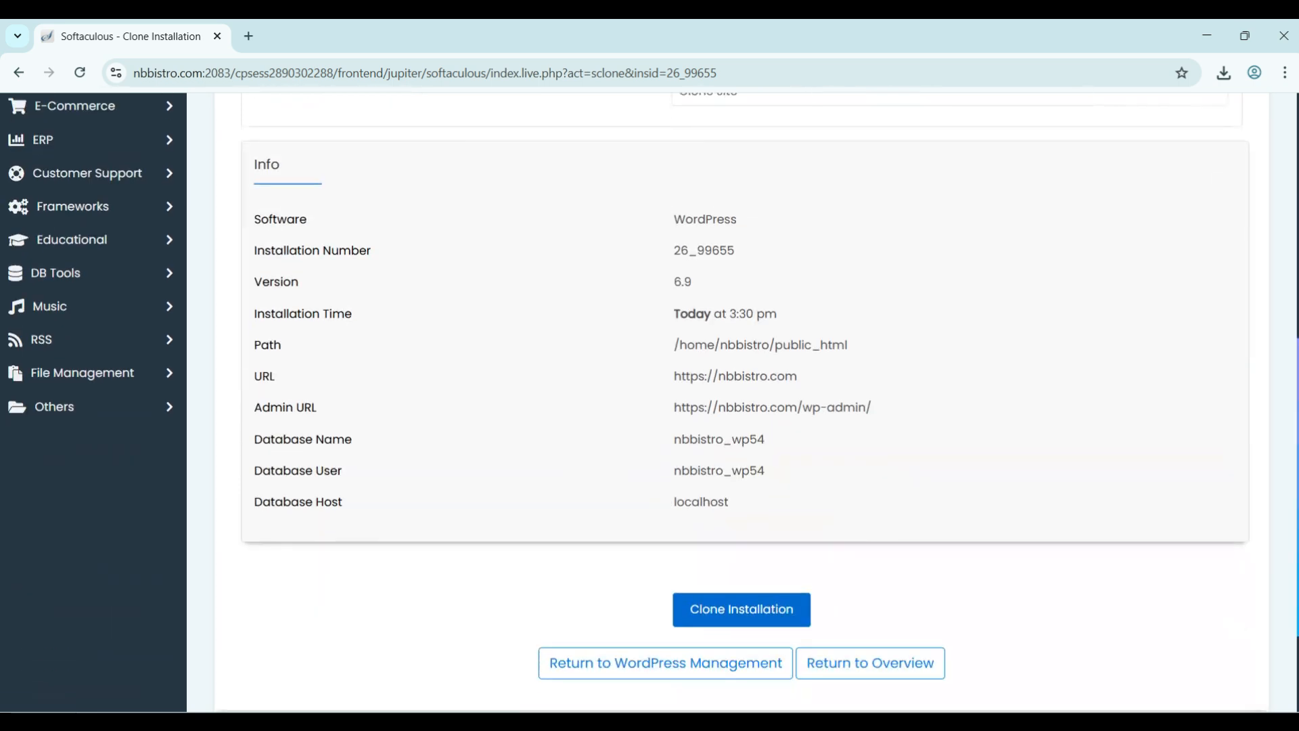
click(744, 607)
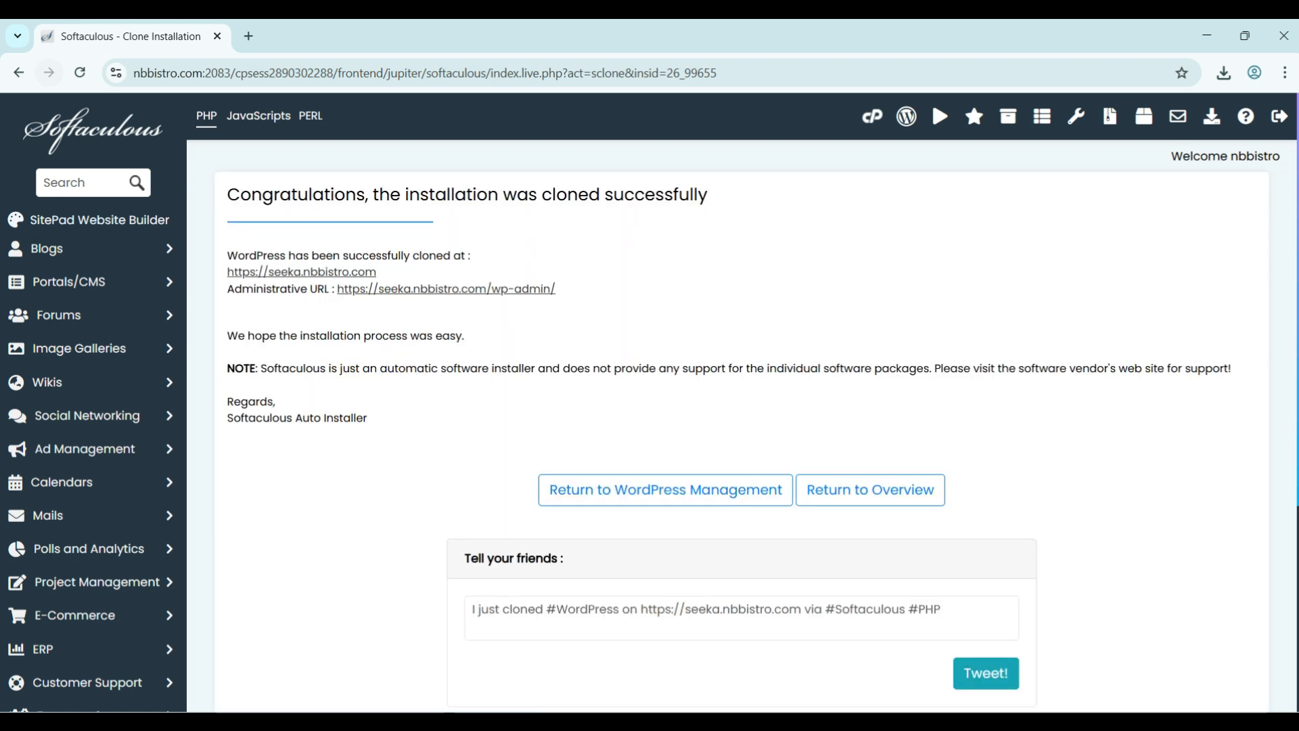
- Open the cloned seeka.nbbistro.com site and the live nbbistro.com site in new tabs
click(19, 73)
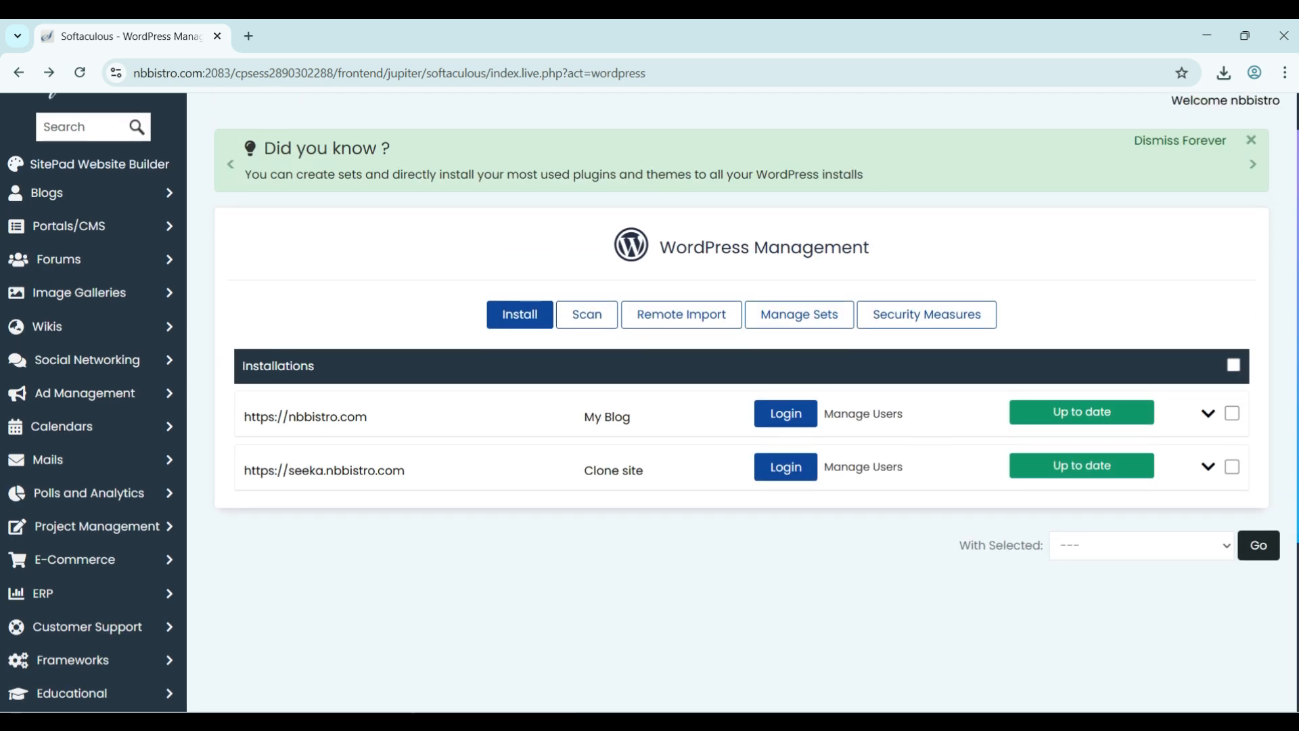
click(318, 522)
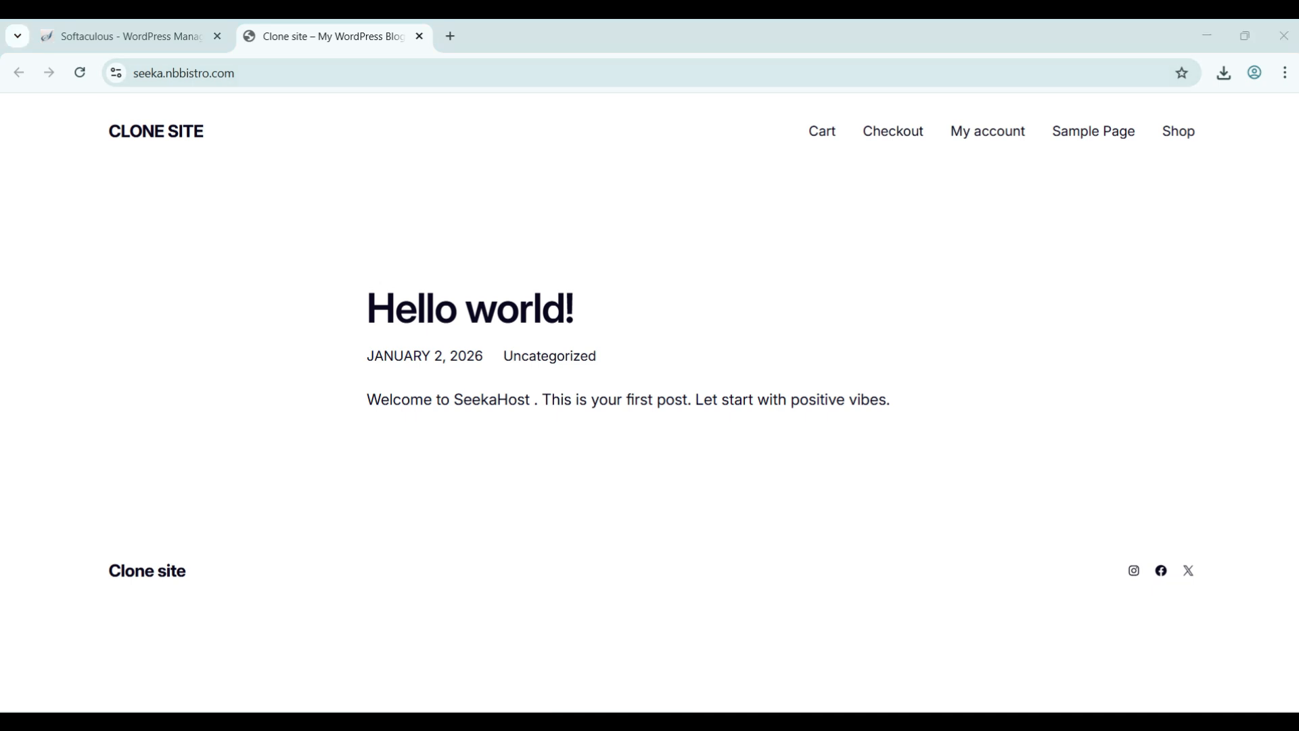
click(131, 37)
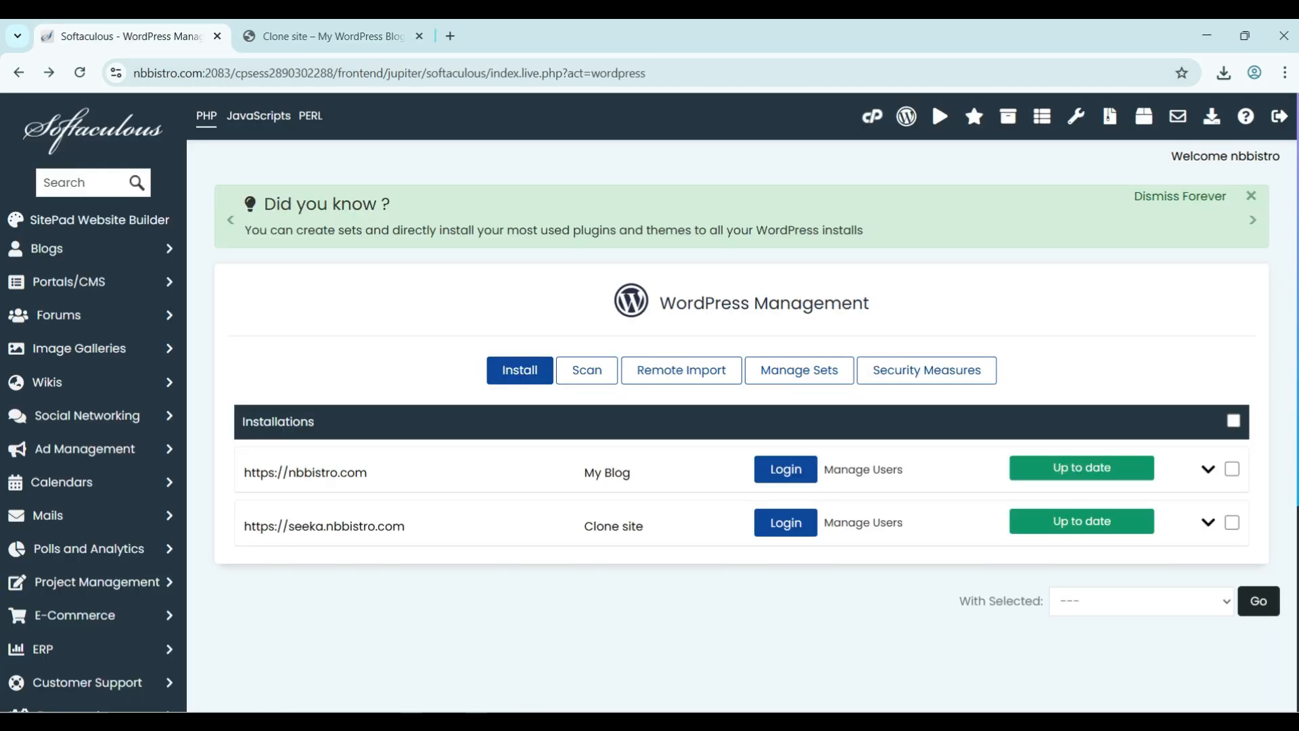
click(306, 472)
- Compare the cloned and live sites, then close both tabs
click(528, 37)
click(331, 37)
click(528, 37)
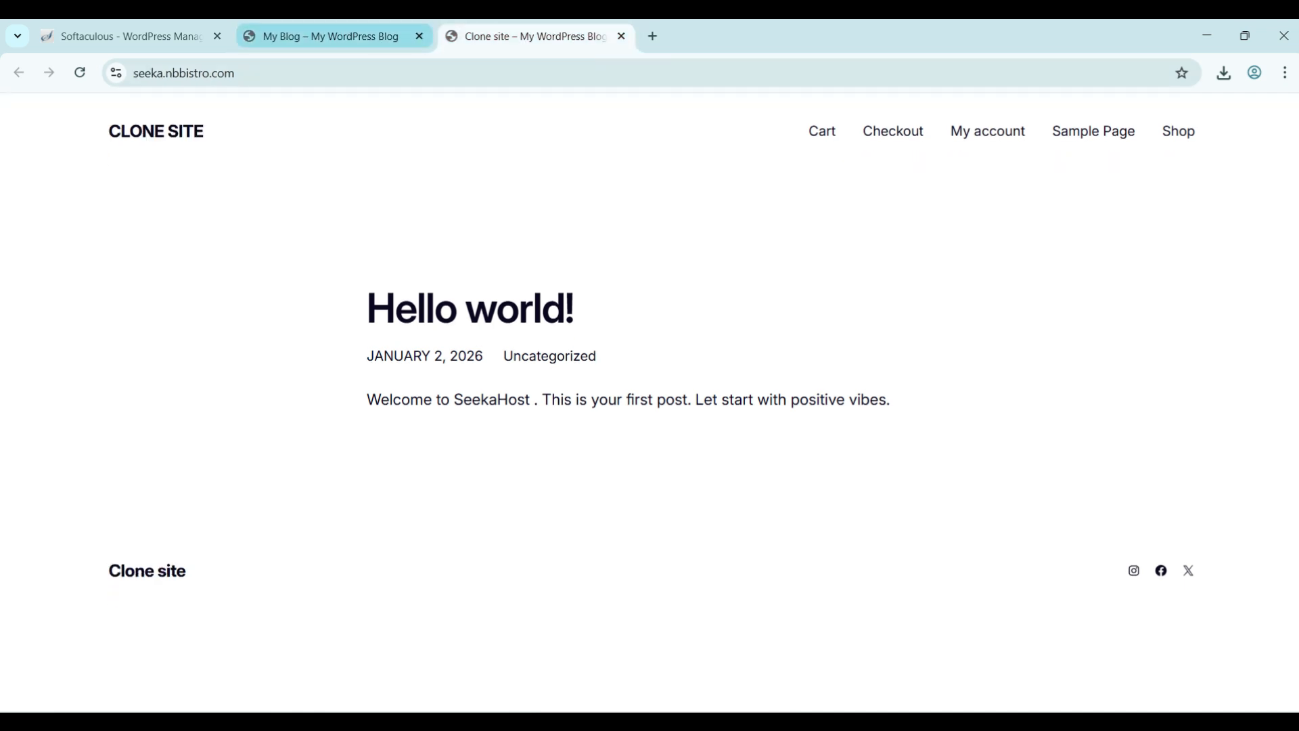
click(330, 37)
click(419, 37)
click(419, 36)
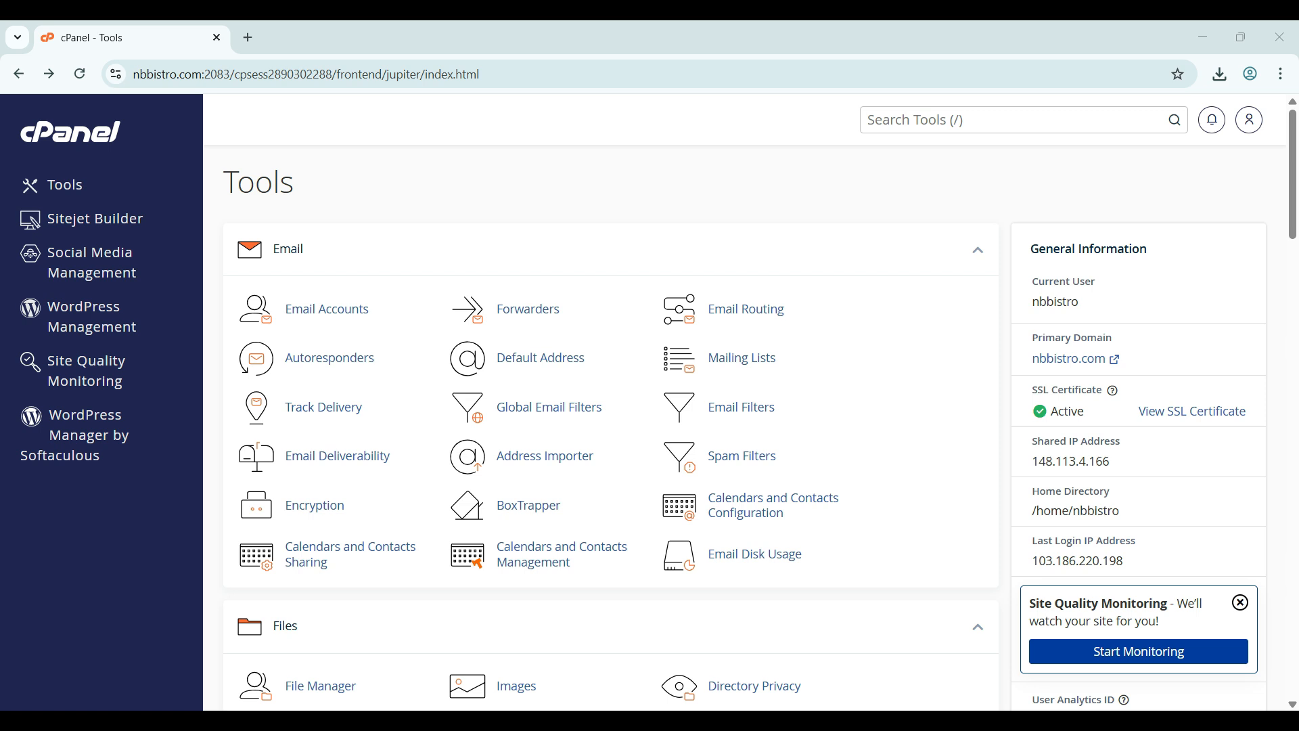
- Expand the live nbbistro.com installation in the WordPress manager and begin a staging copy
click(75, 435)
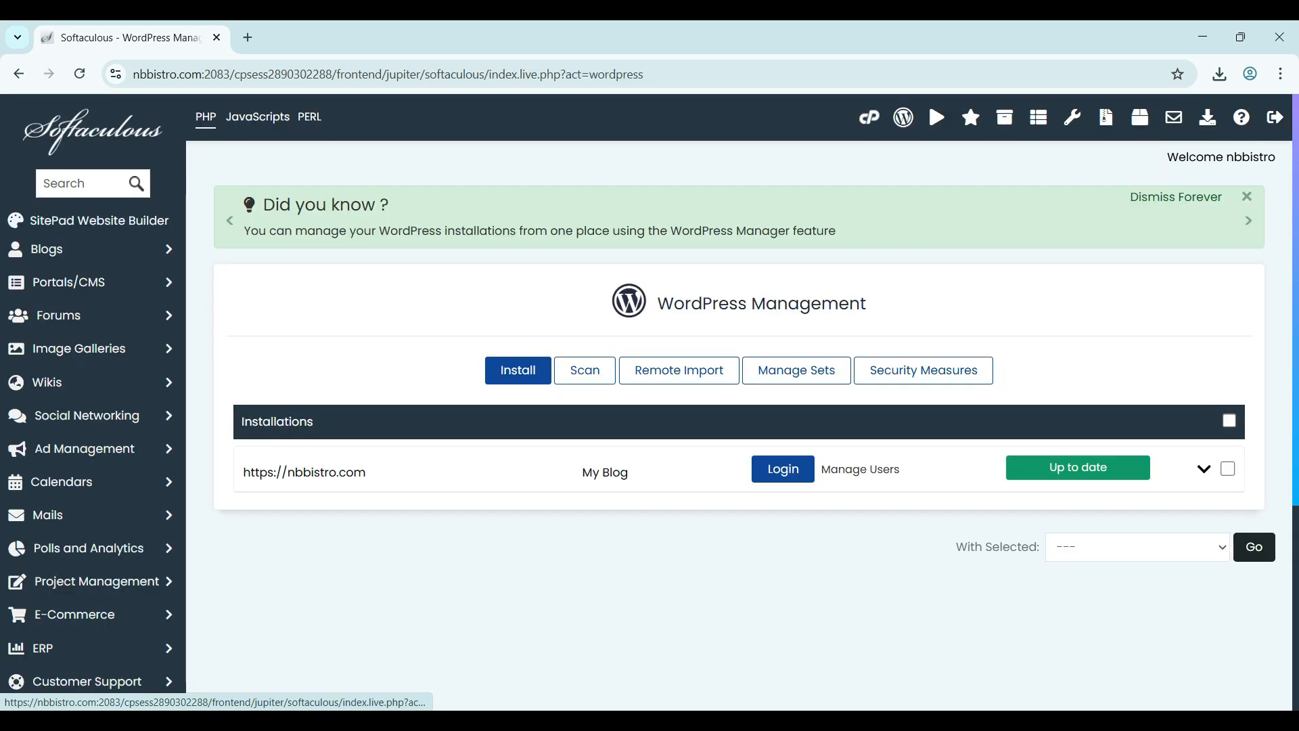
scroll(739, 406, down, 1)
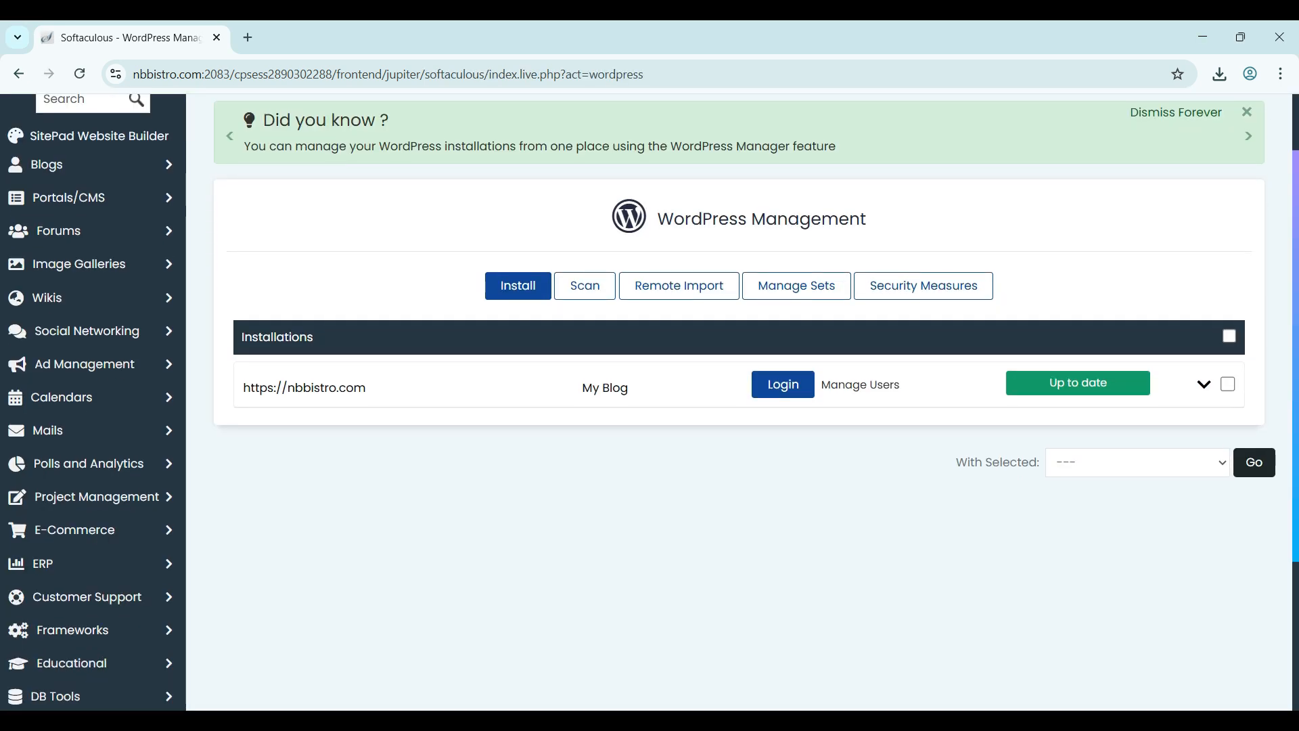
click(1204, 384)
scroll(739, 406, down, 4)
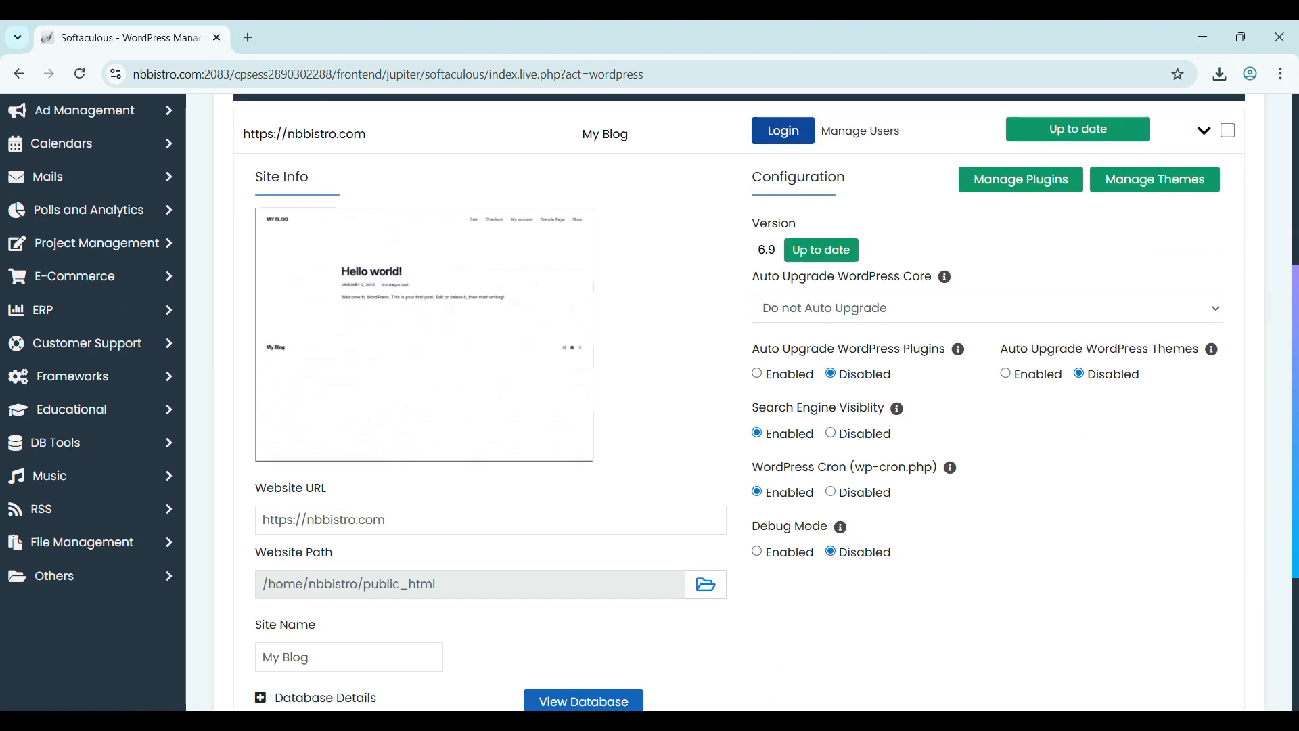
scroll(738, 406, down, 1)
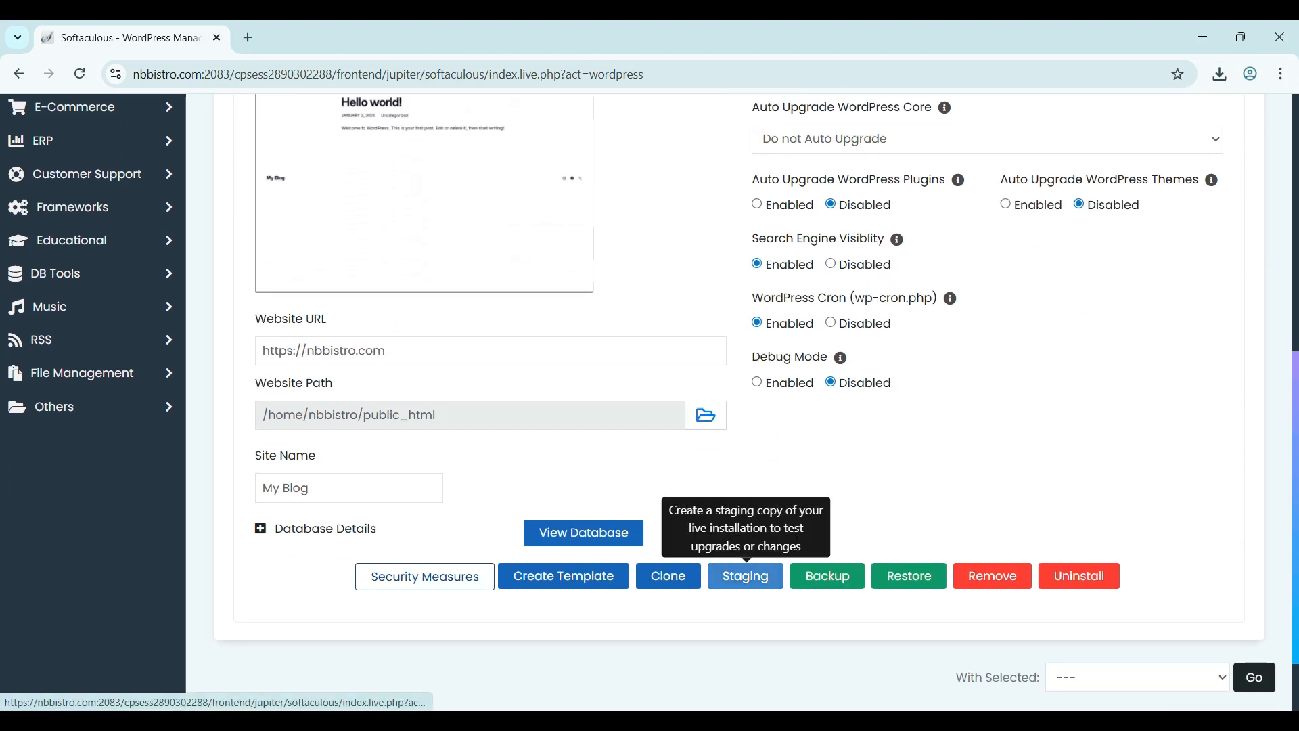
click(745, 576)
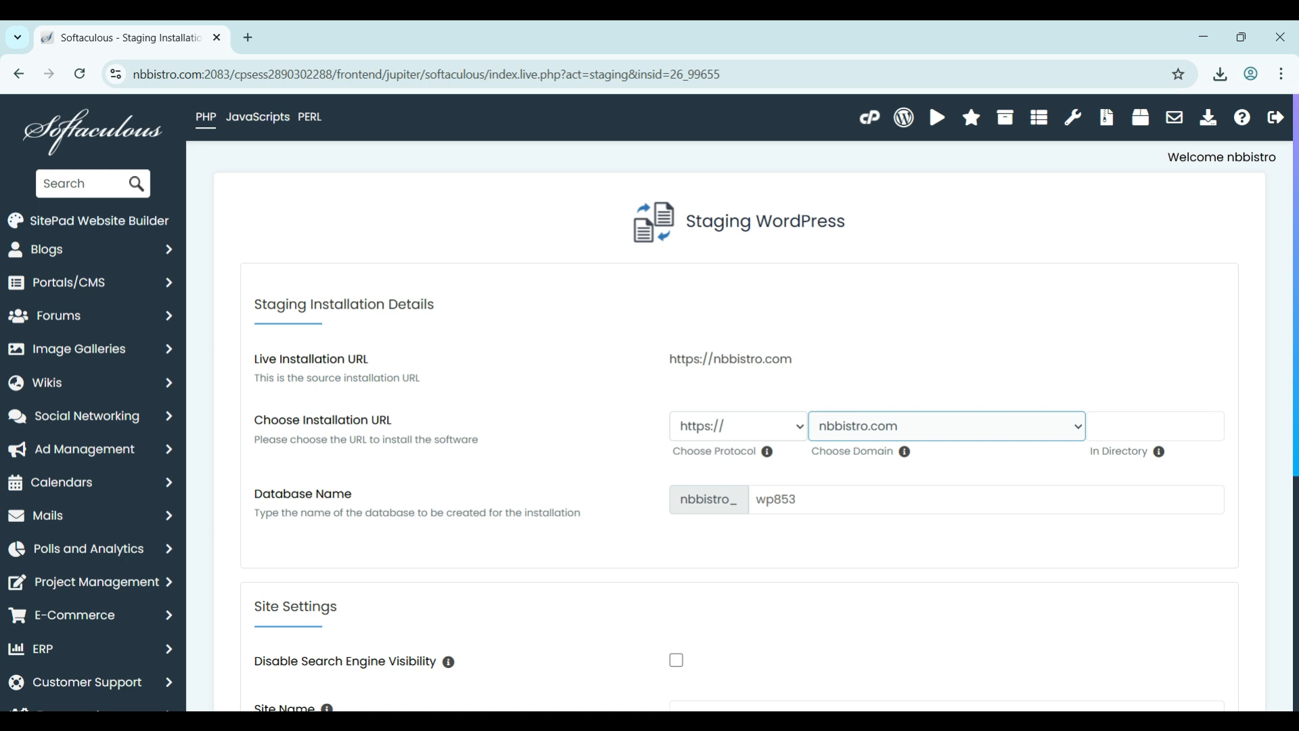
- Choose stage.nbbistro.com as the staging domain
click(946, 426)
click(946, 478)
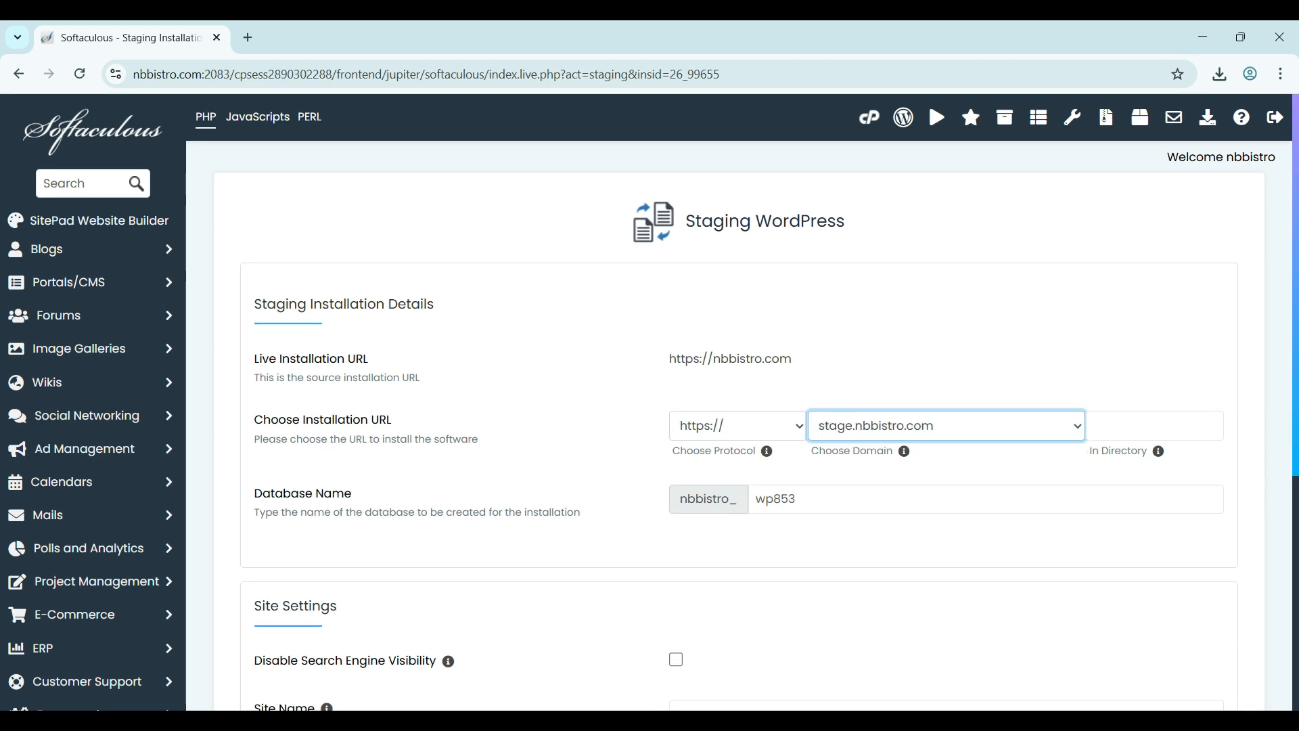
click(946, 427)
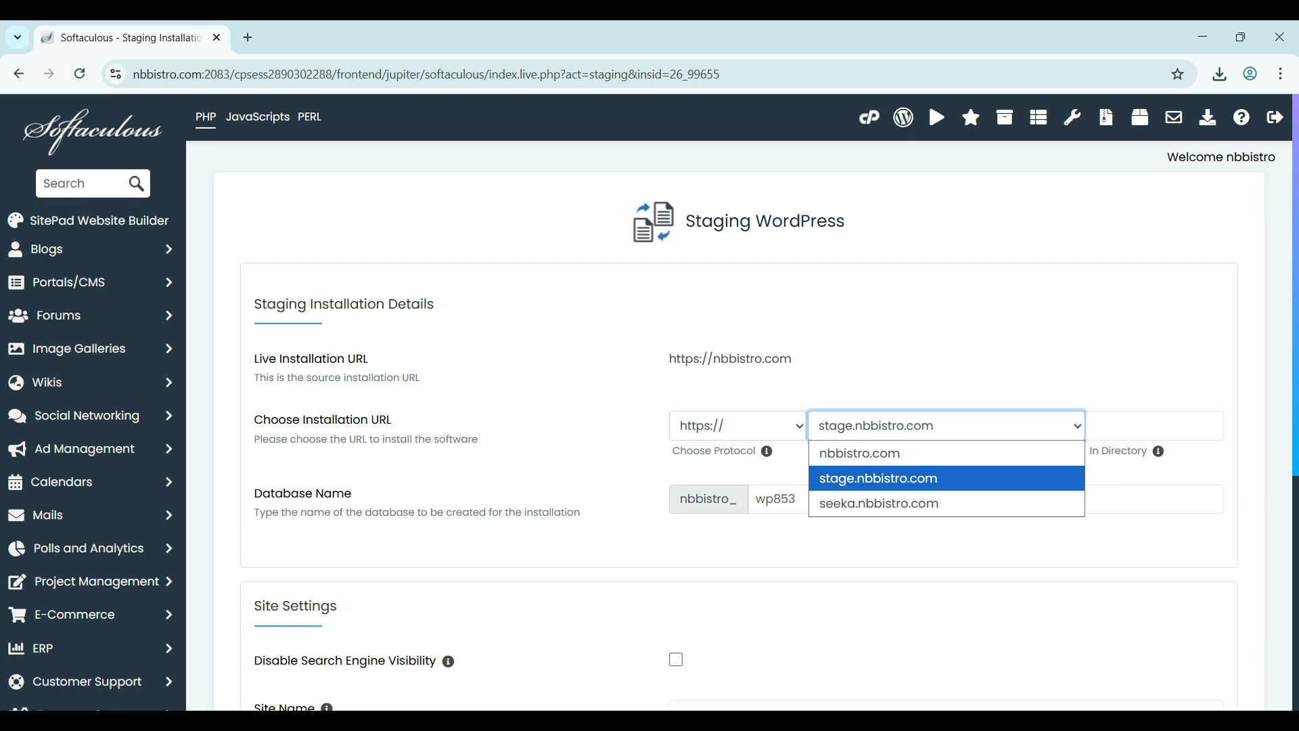
click(946, 478)
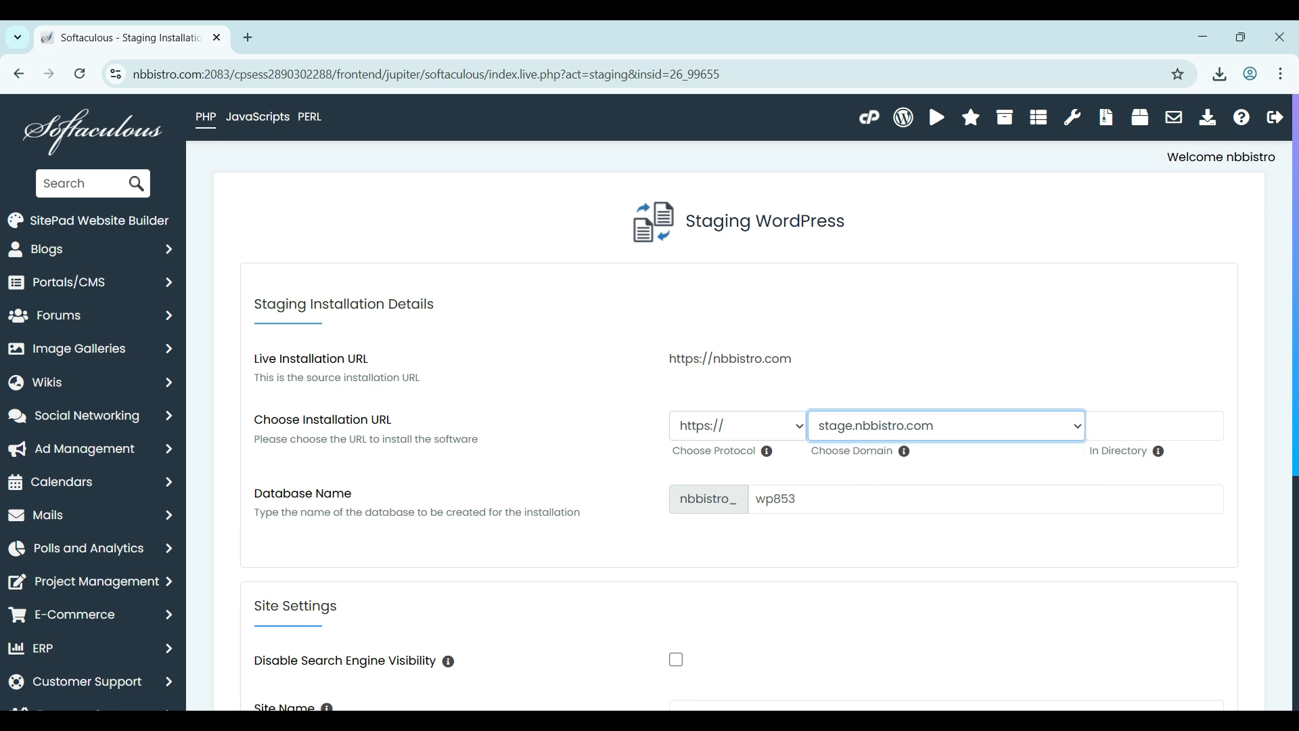
scroll(739, 402, down, 1)
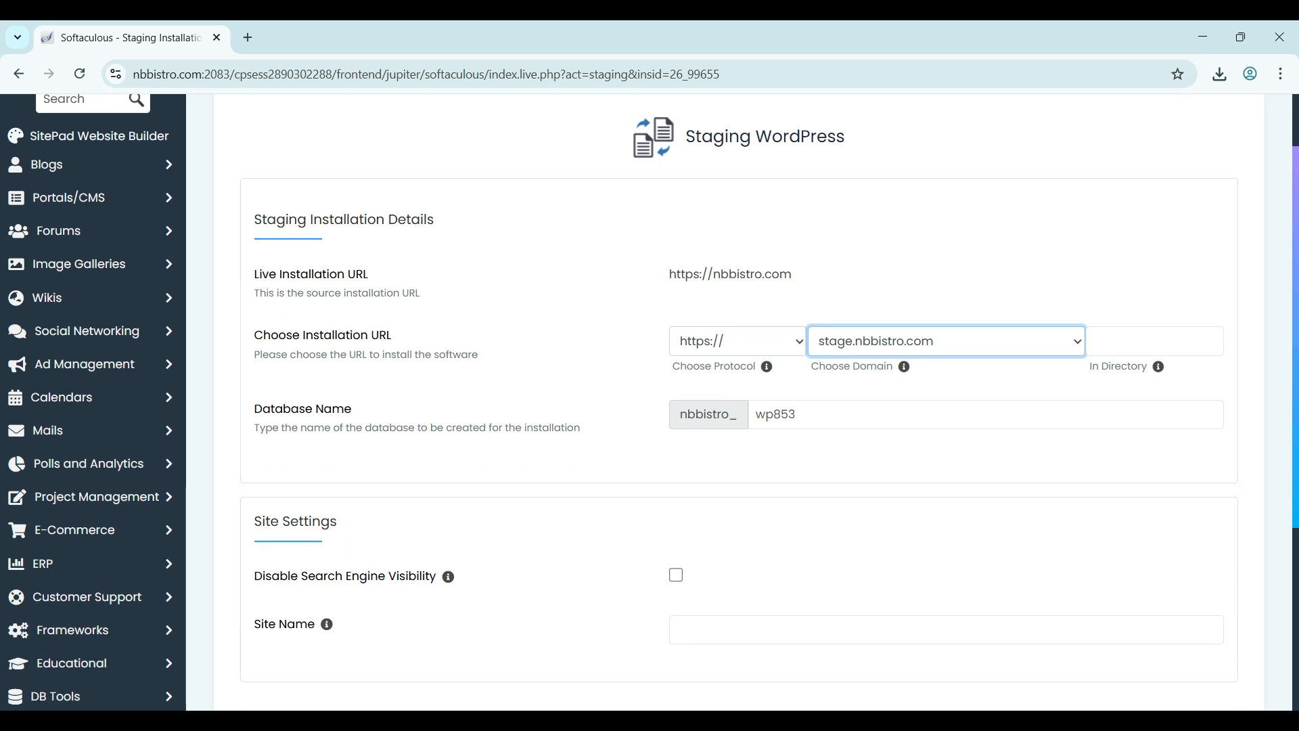
scroll(738, 402, down, 1)
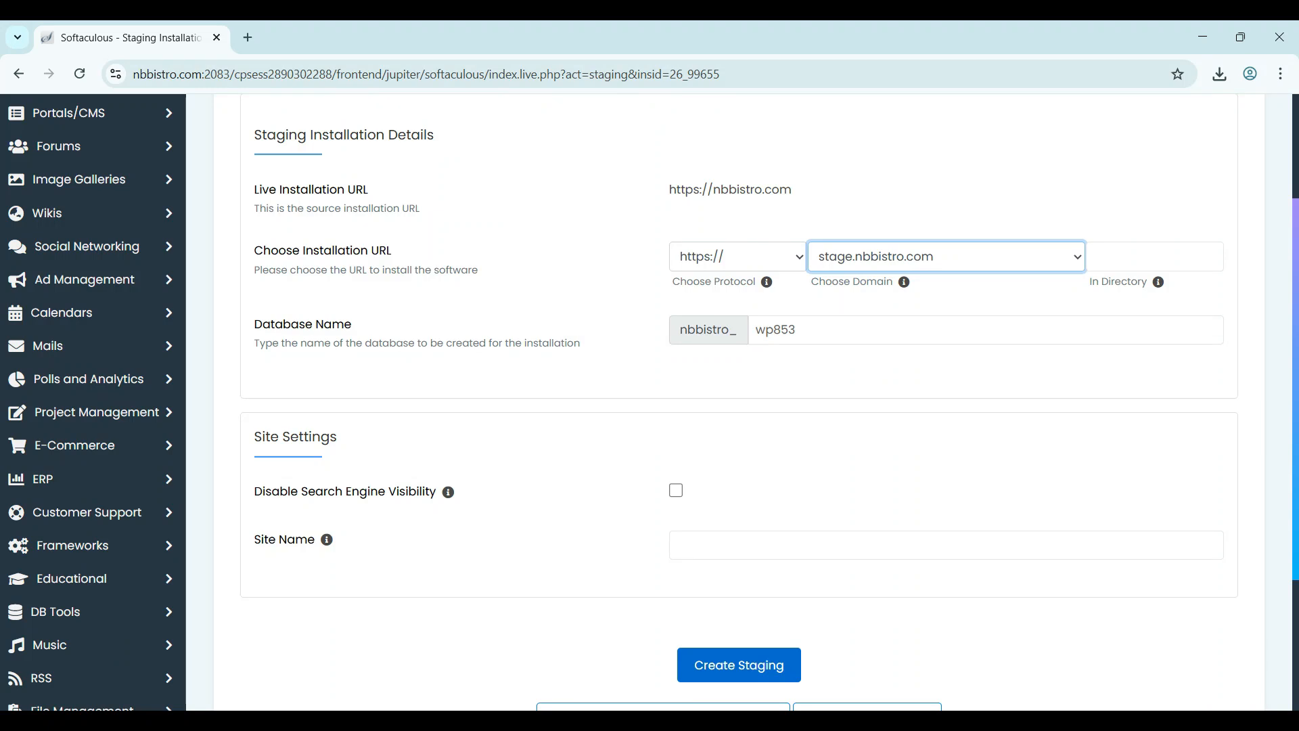
scroll(739, 402, down, 1)
scroll(739, 402, up, 1)
- Disable search engine visibility and set the staging site name to 'Test'
click(676, 490)
click(676, 491)
scroll(677, 492, down, 1)
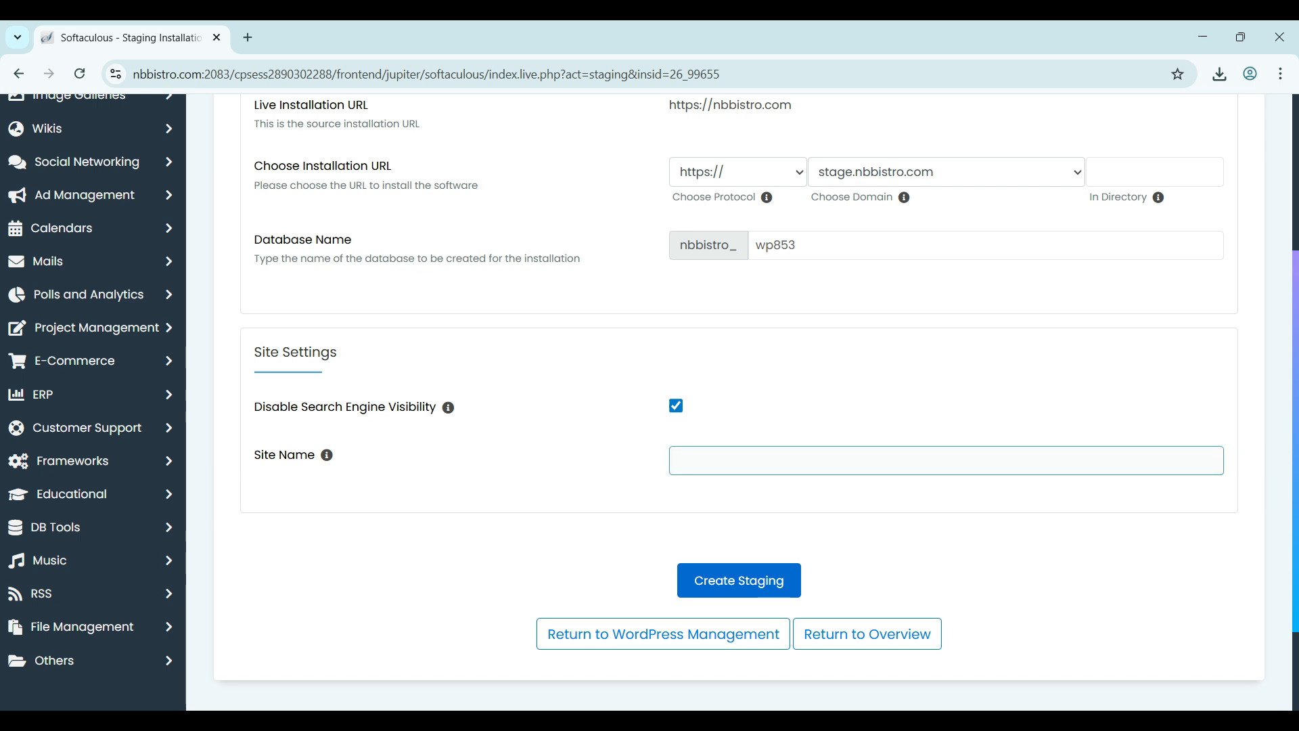
click(717, 460)
text(Test)
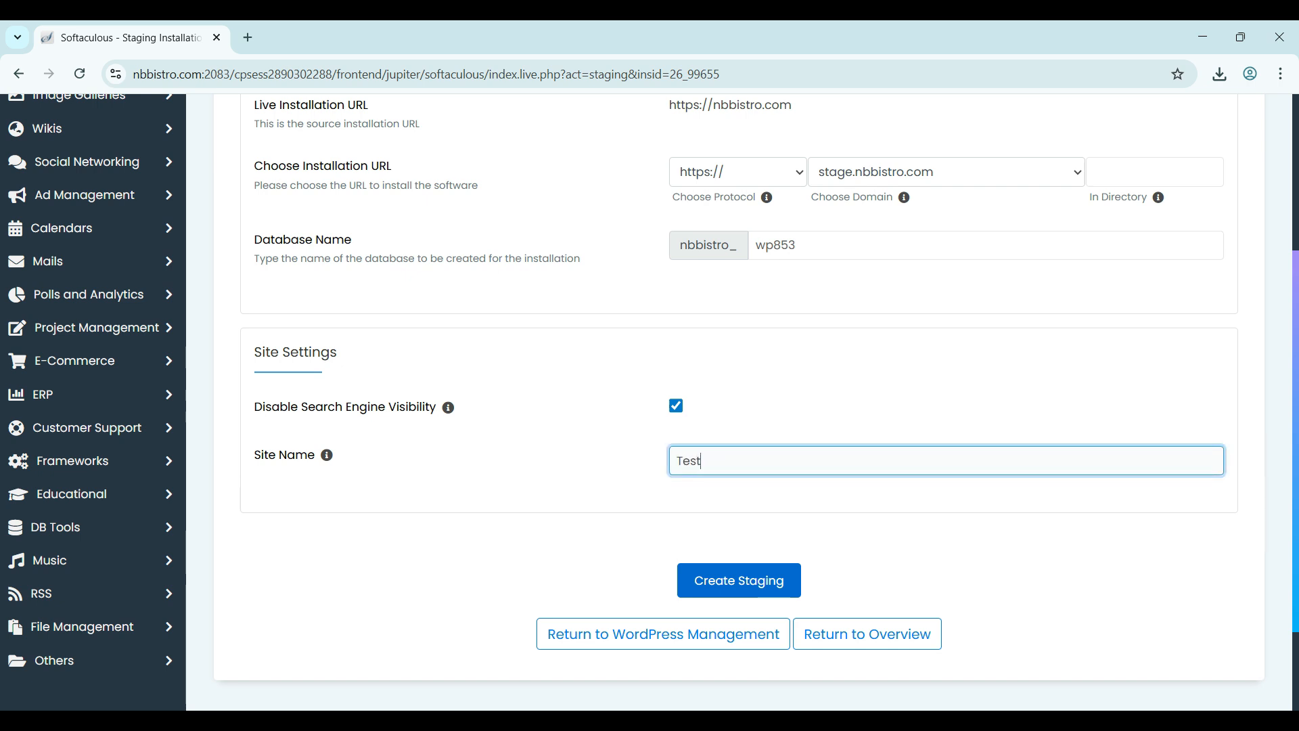
scroll(649, 402, down, 1)
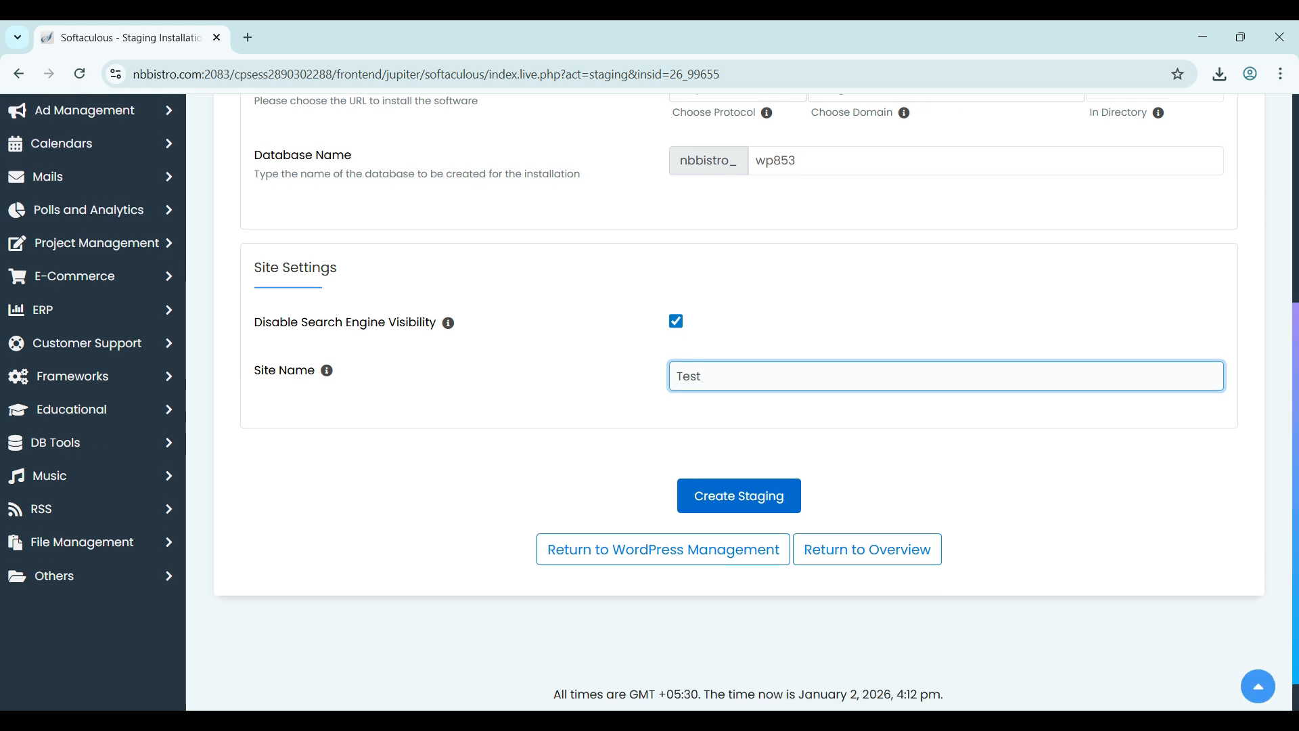
- Create the staging copy at stage.nbbistro.com and return to the WordPress installations list
click(739, 496)
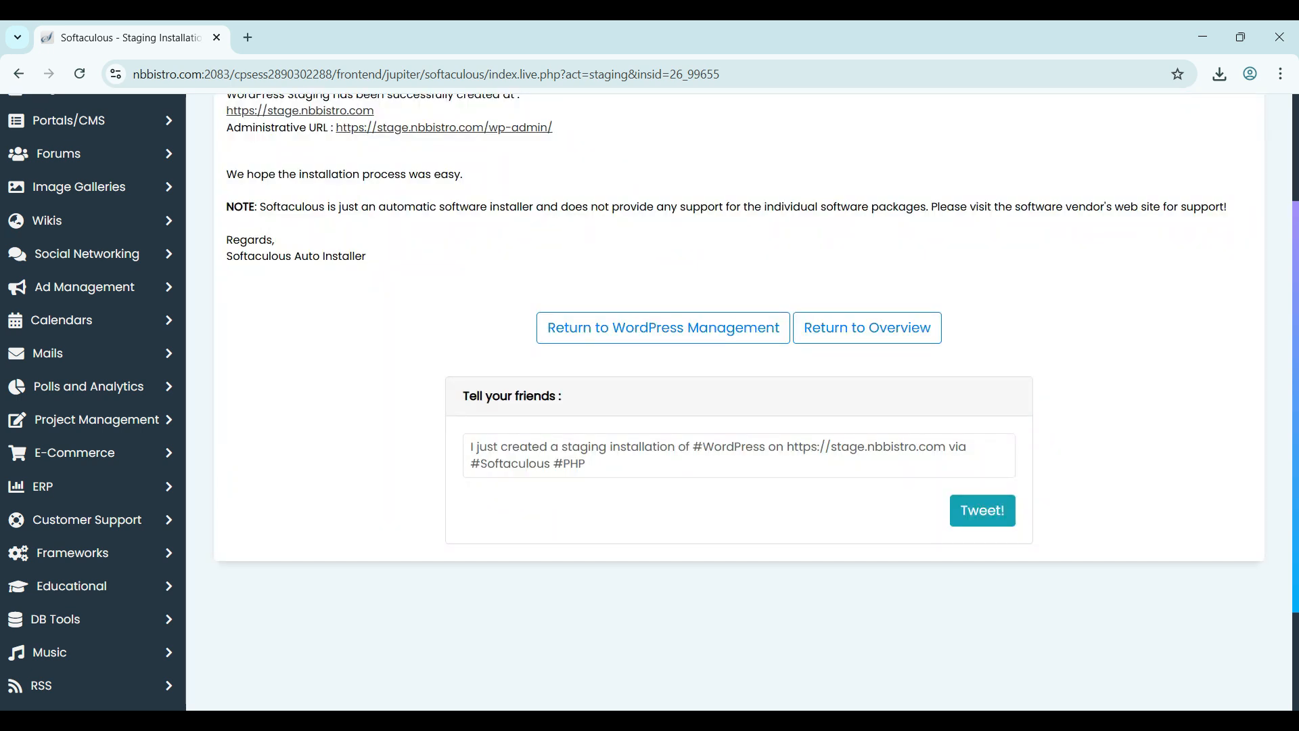
scroll(739, 402, up, 3)
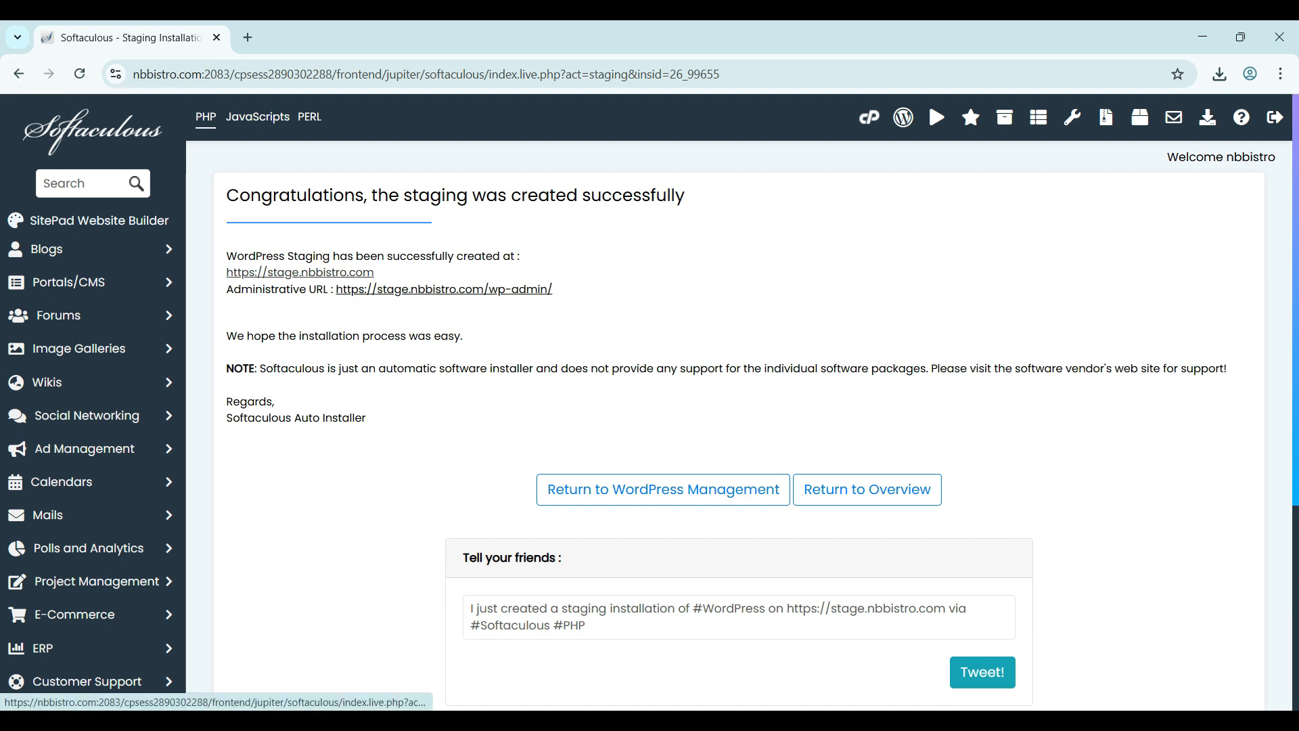
click(19, 73)
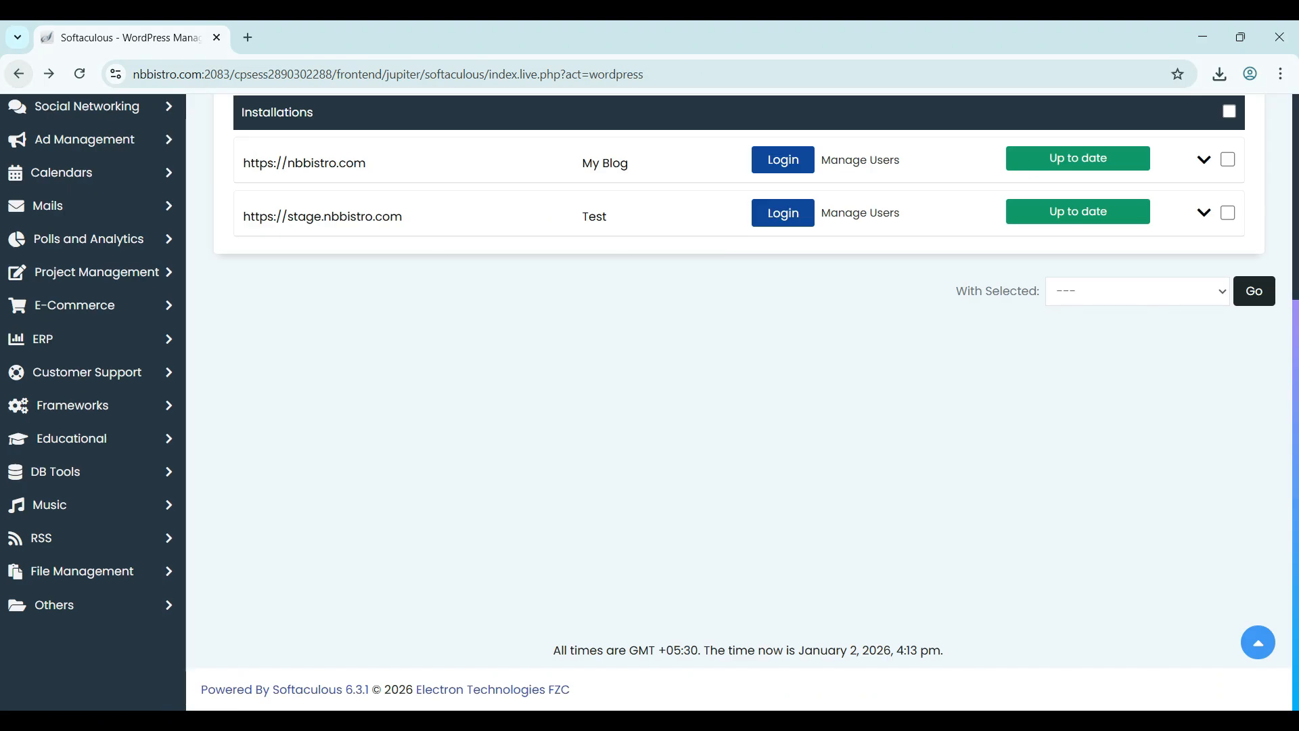
scroll(738, 401, up, 3)
scroll(738, 402, down, 1)
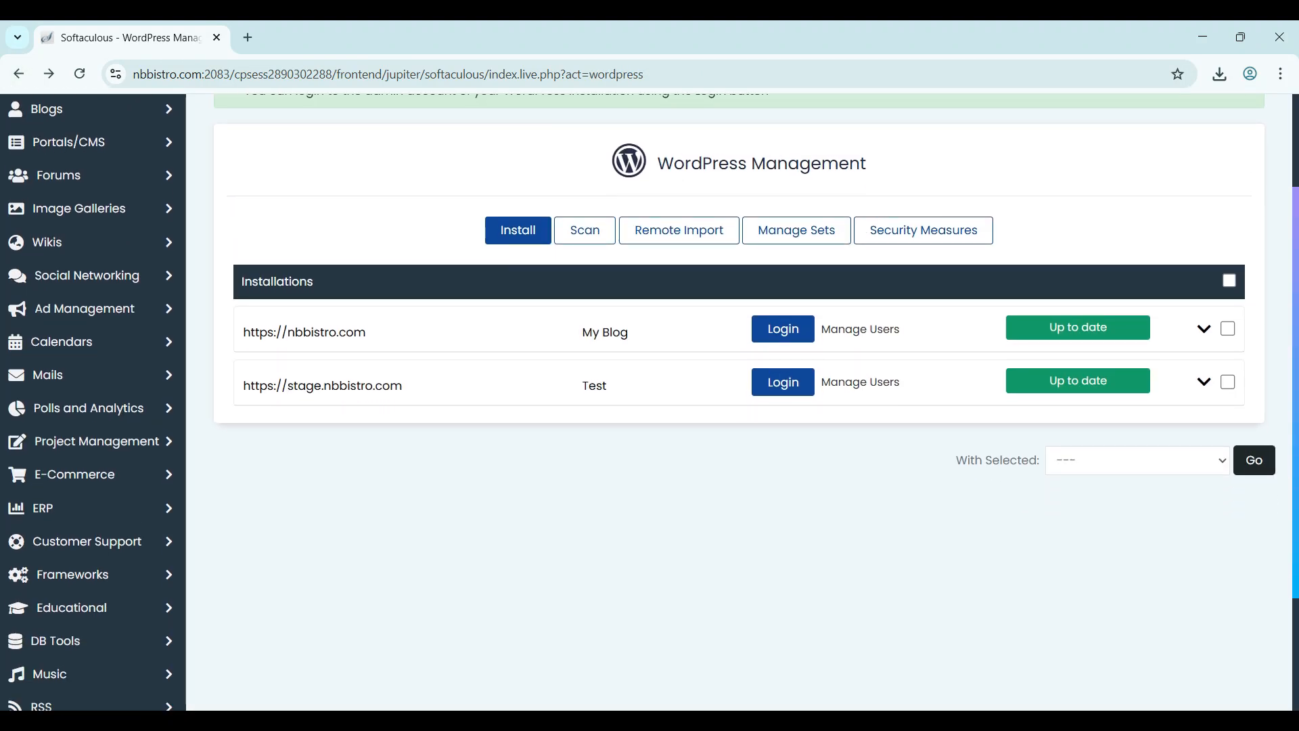
click(323, 386)
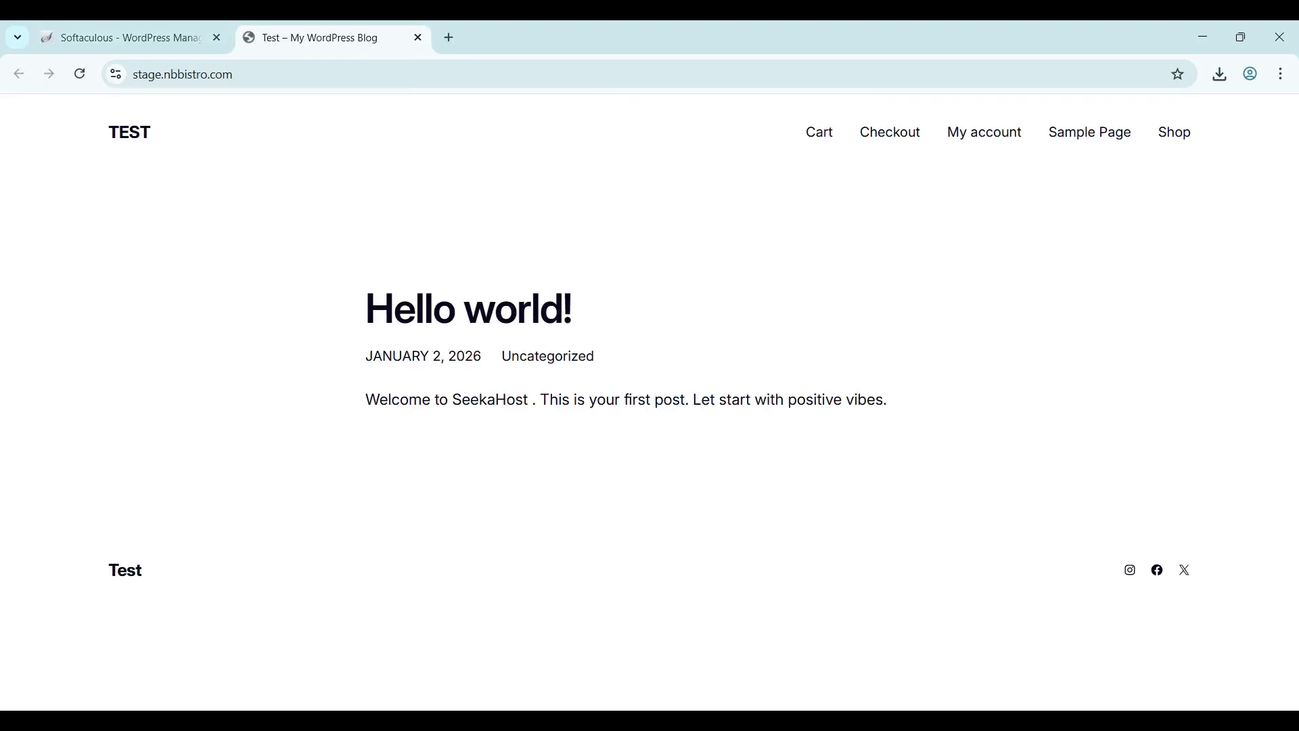
click(130, 38)
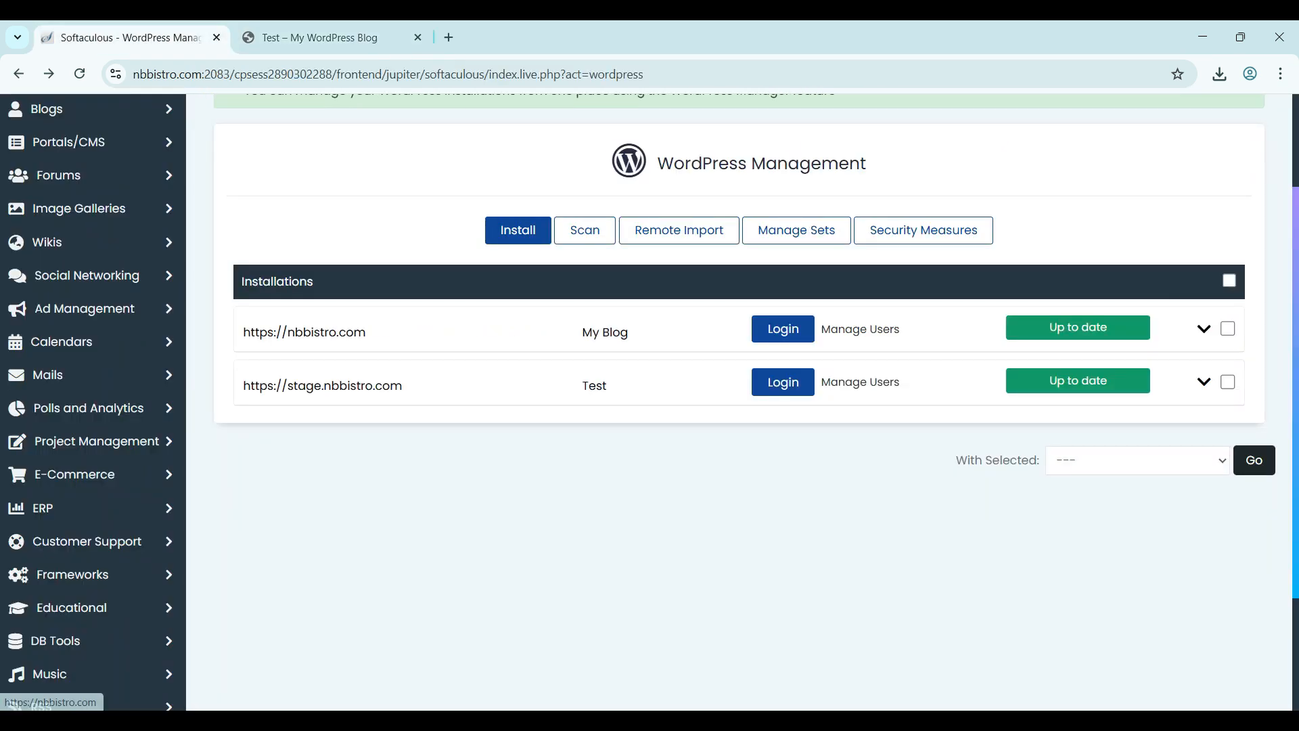
click(304, 331)
click(531, 38)
click(331, 37)
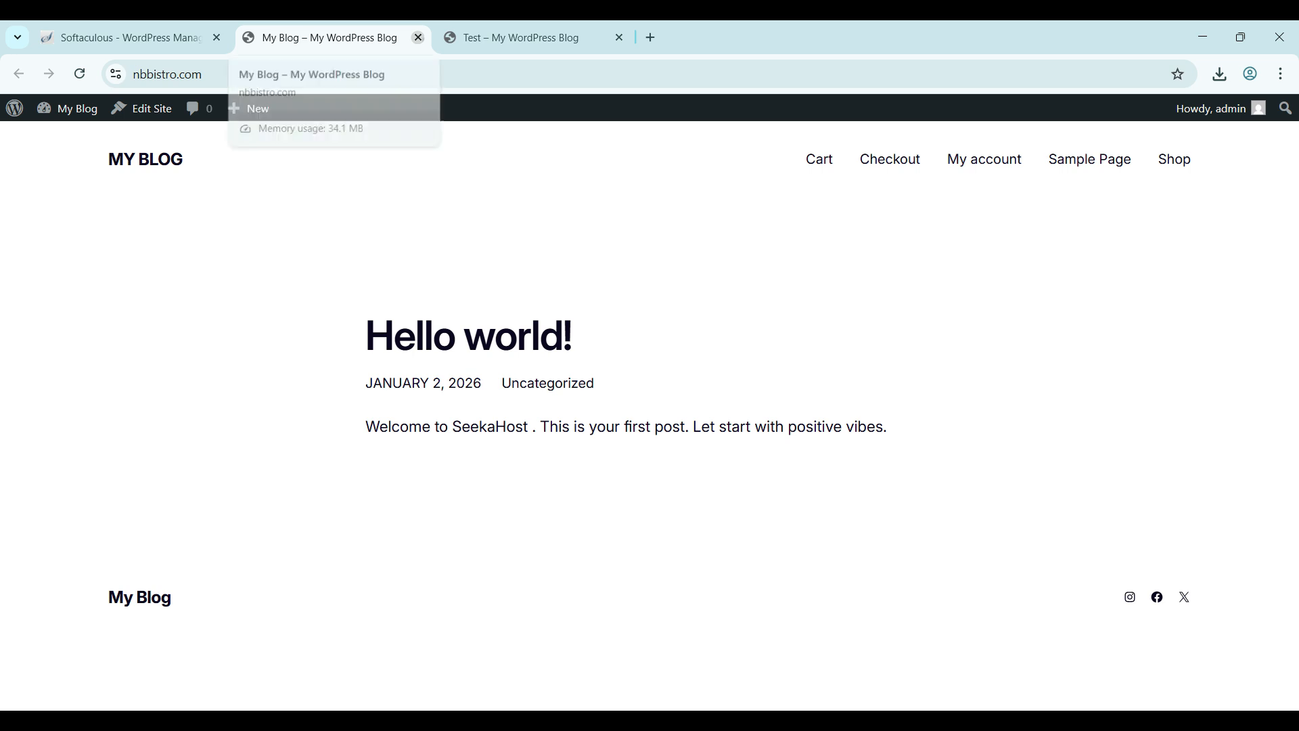
click(418, 37)
click(418, 37)
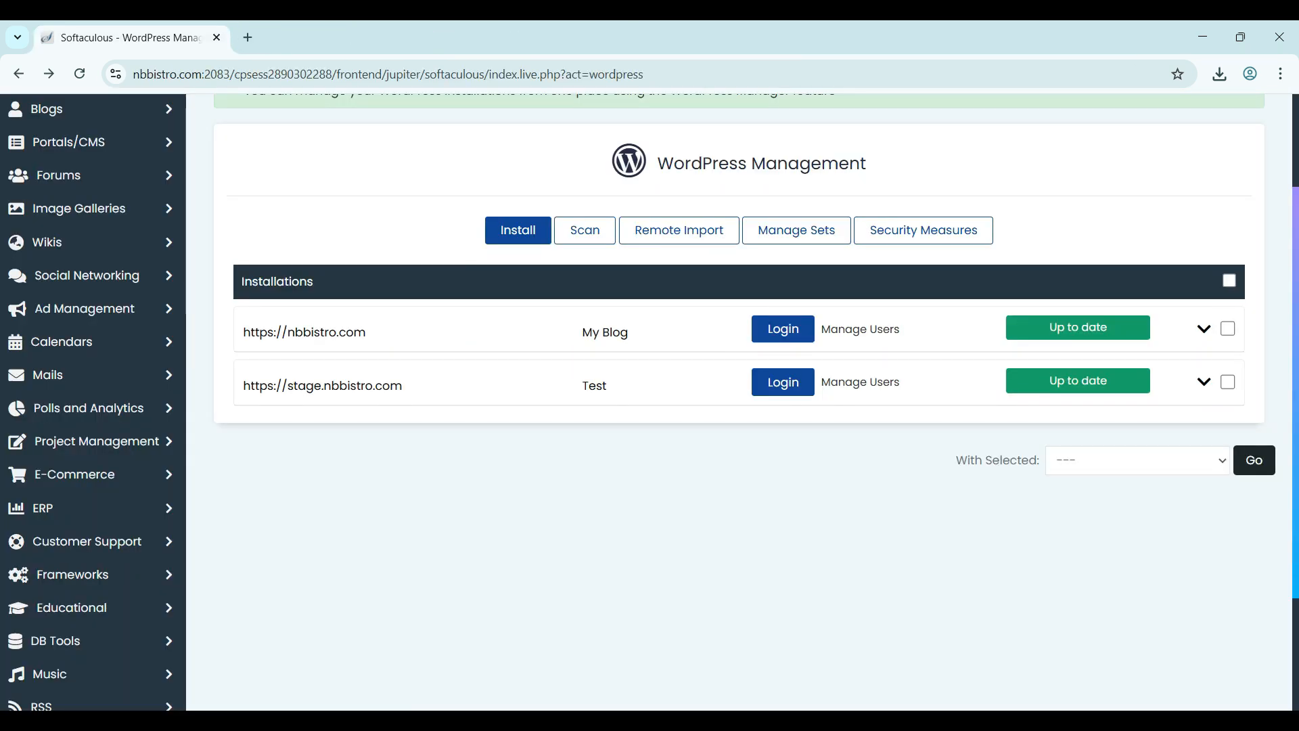
- Edit the staging Hello world! post to read 'Welcome to SeekaHost Web Hosting' and update it
click(783, 381)
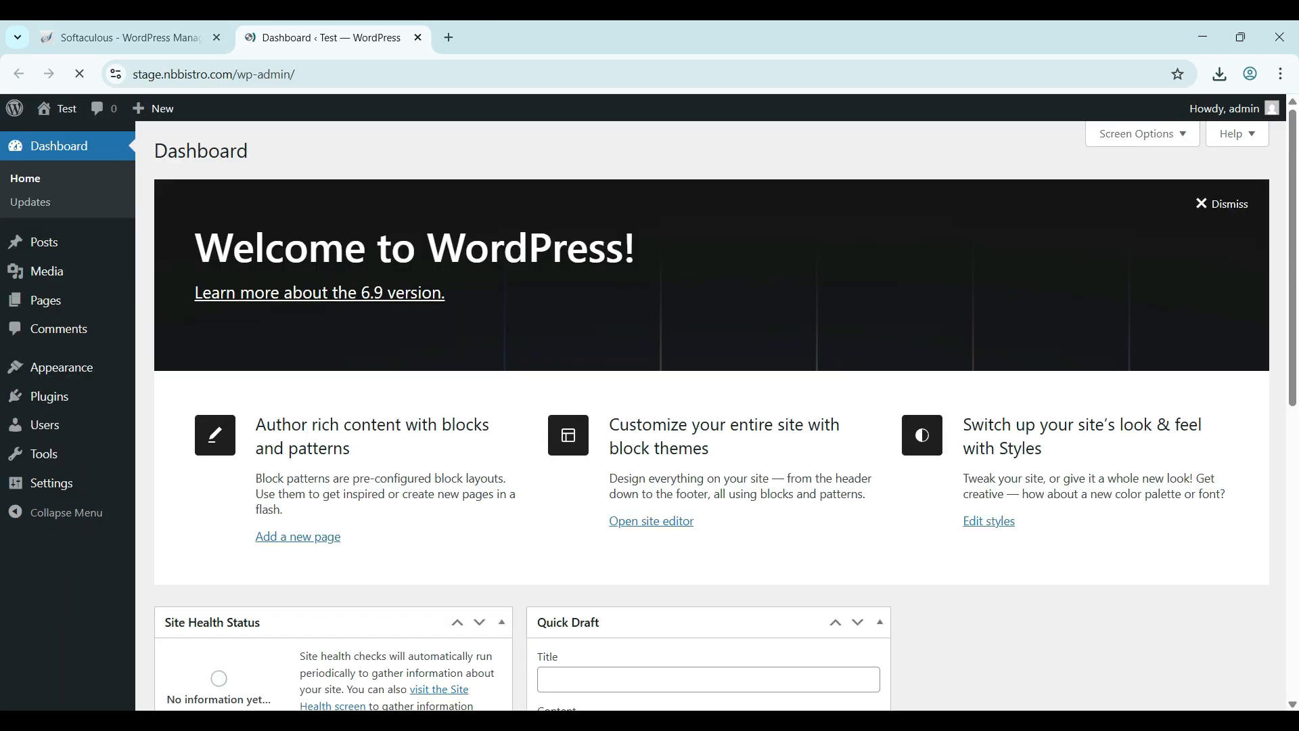
click(34, 241)
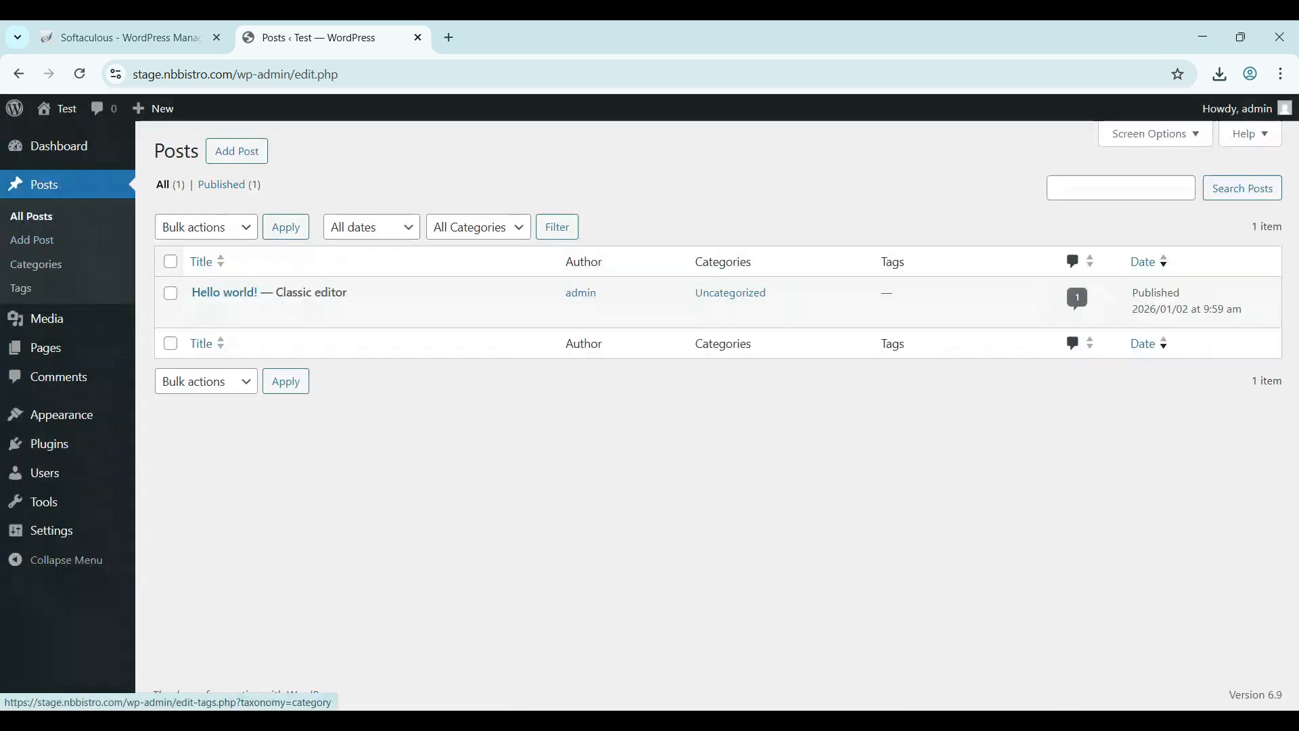
click(332, 312)
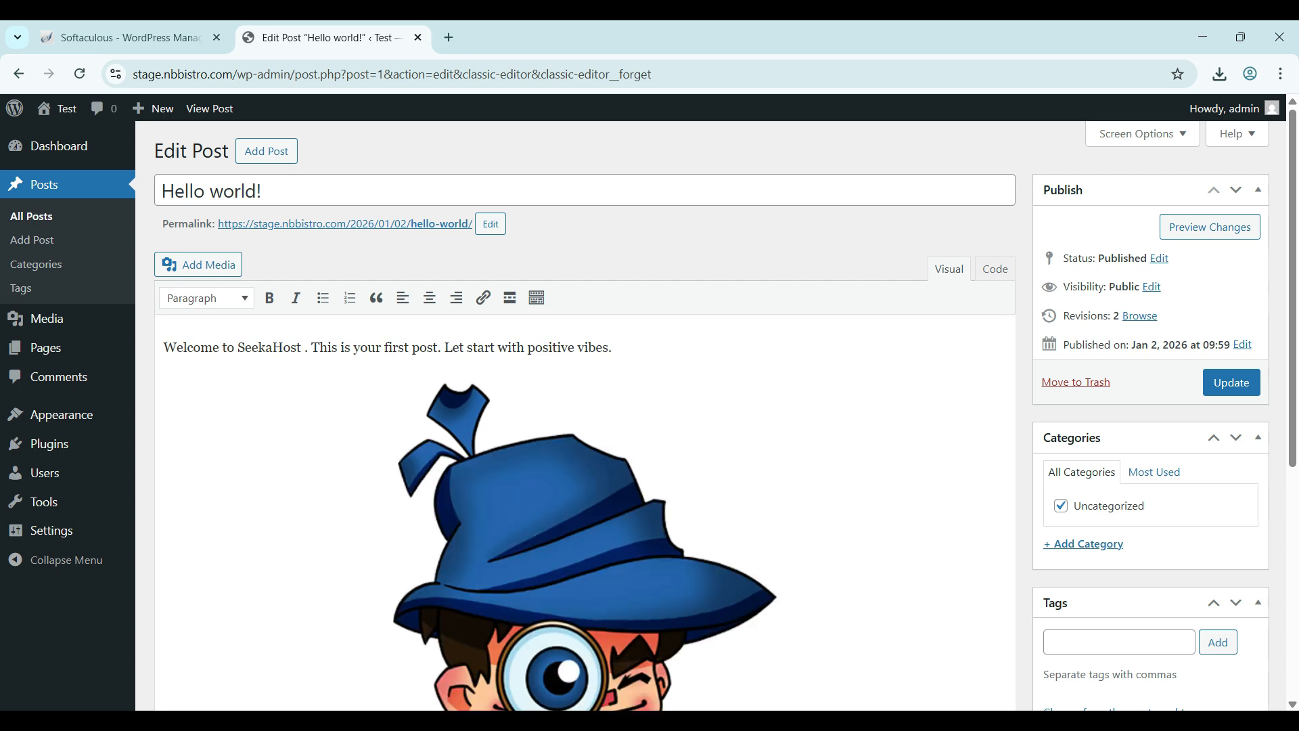
click(301, 348)
text(Web)
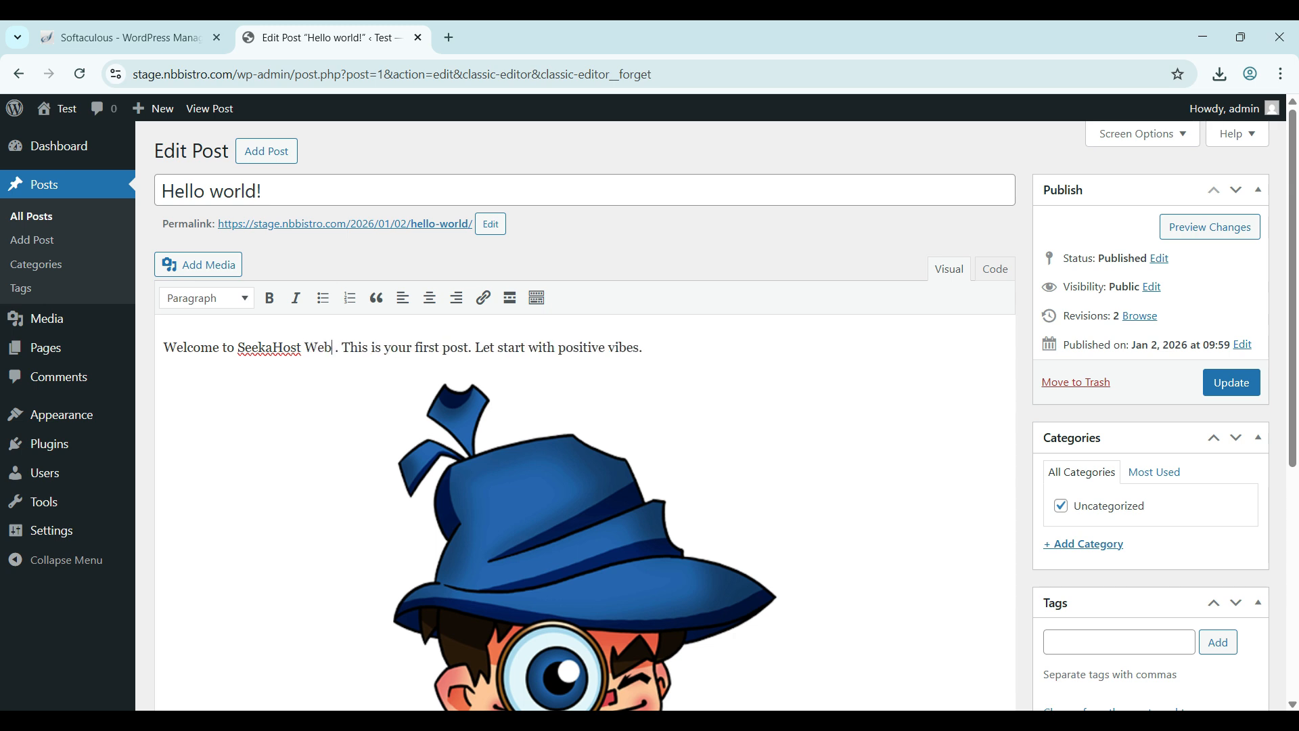
text( Hosting)
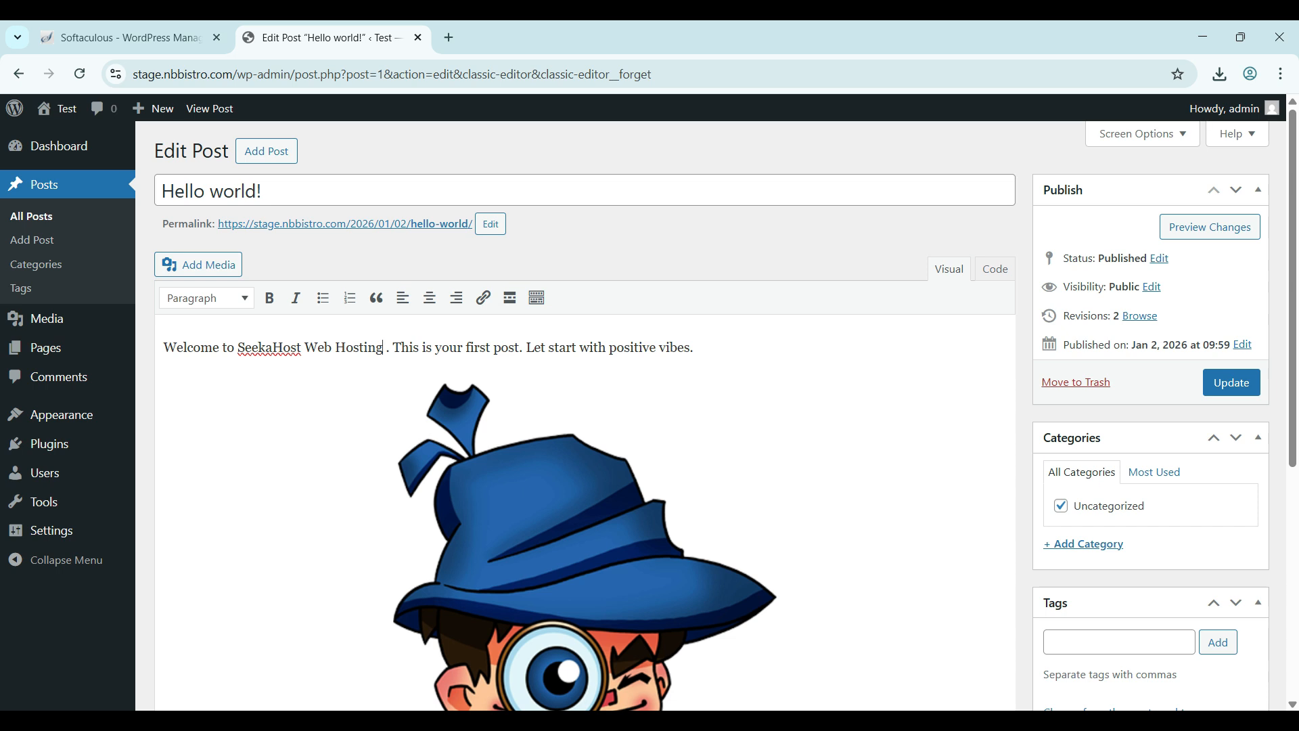
click(1231, 382)
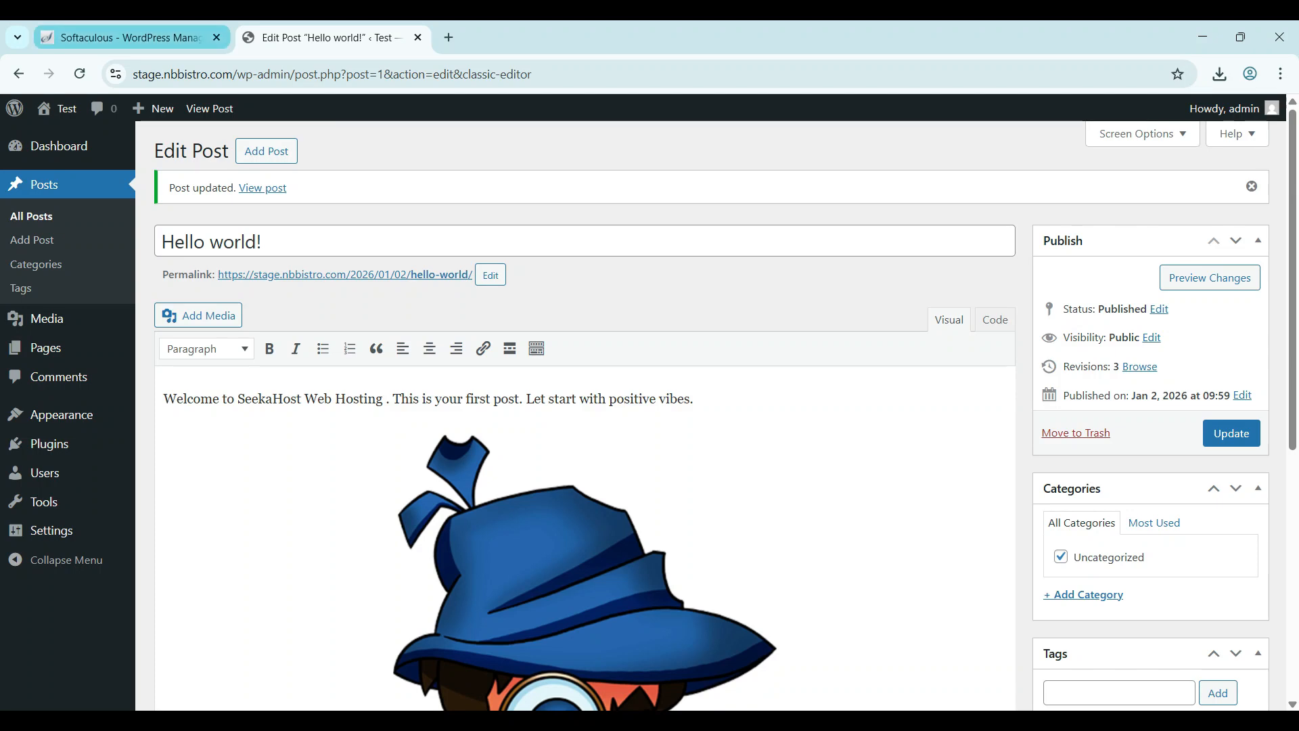
click(419, 37)
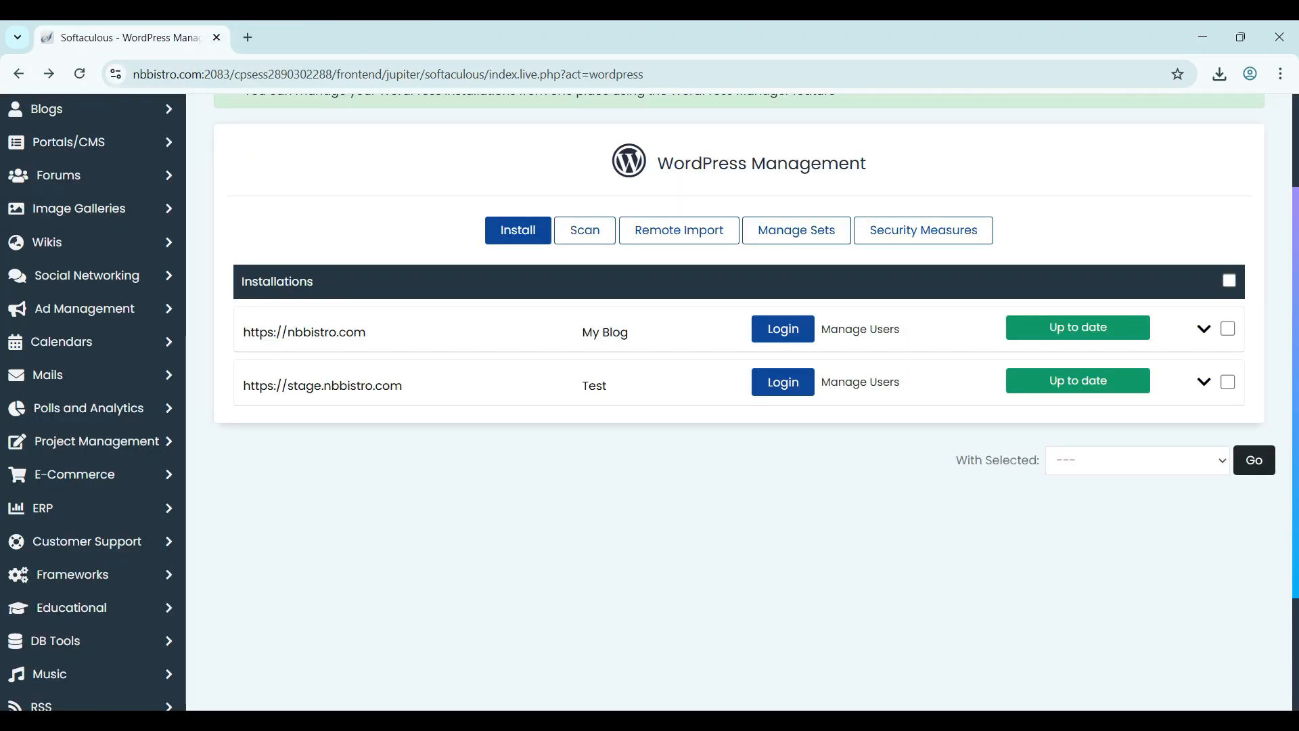
- Open the staging and live front pages in tabs to compare the 'Web Hosting' edit
click(322, 386)
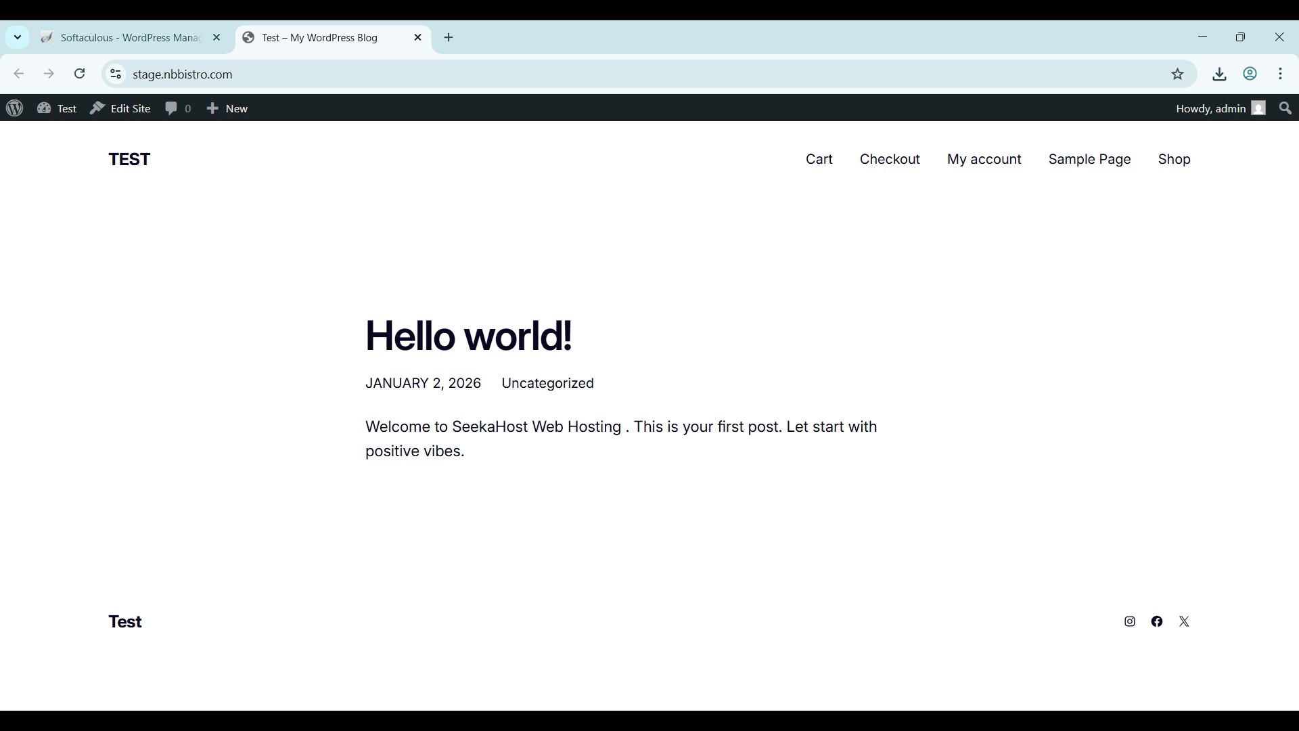
click(122, 37)
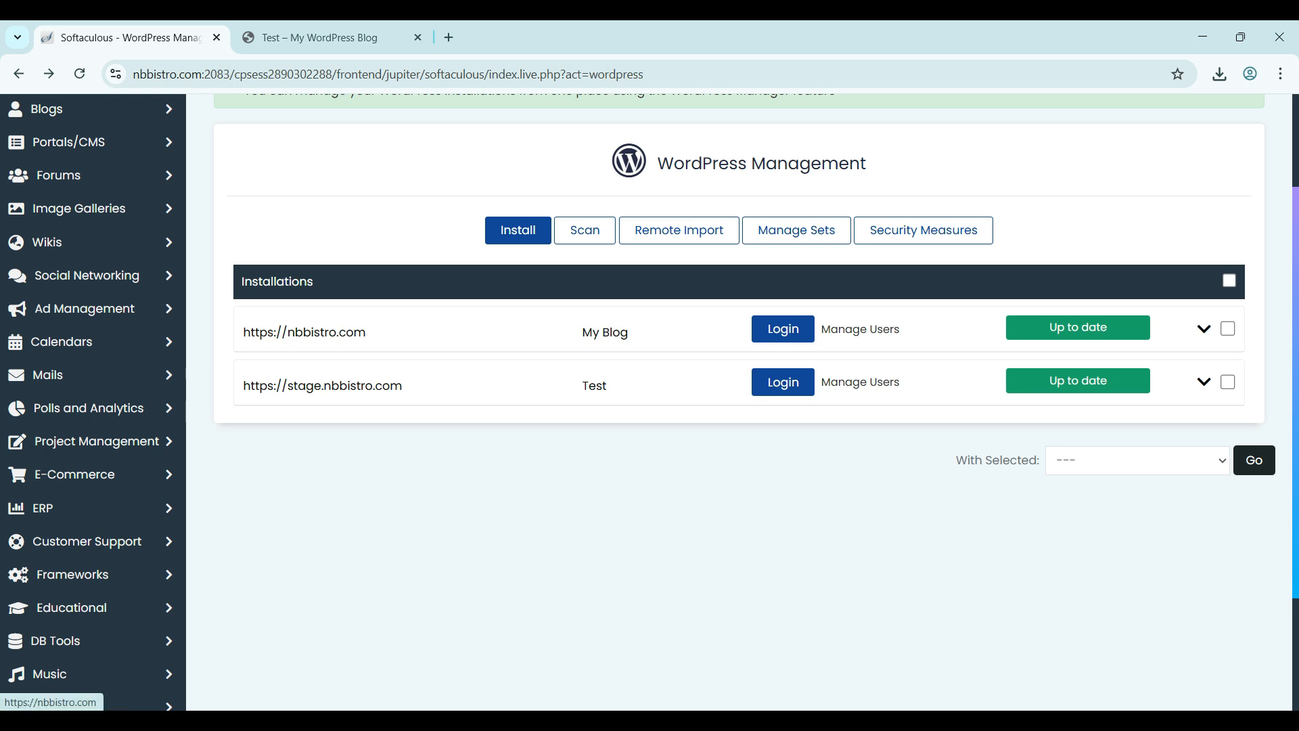
click(303, 332)
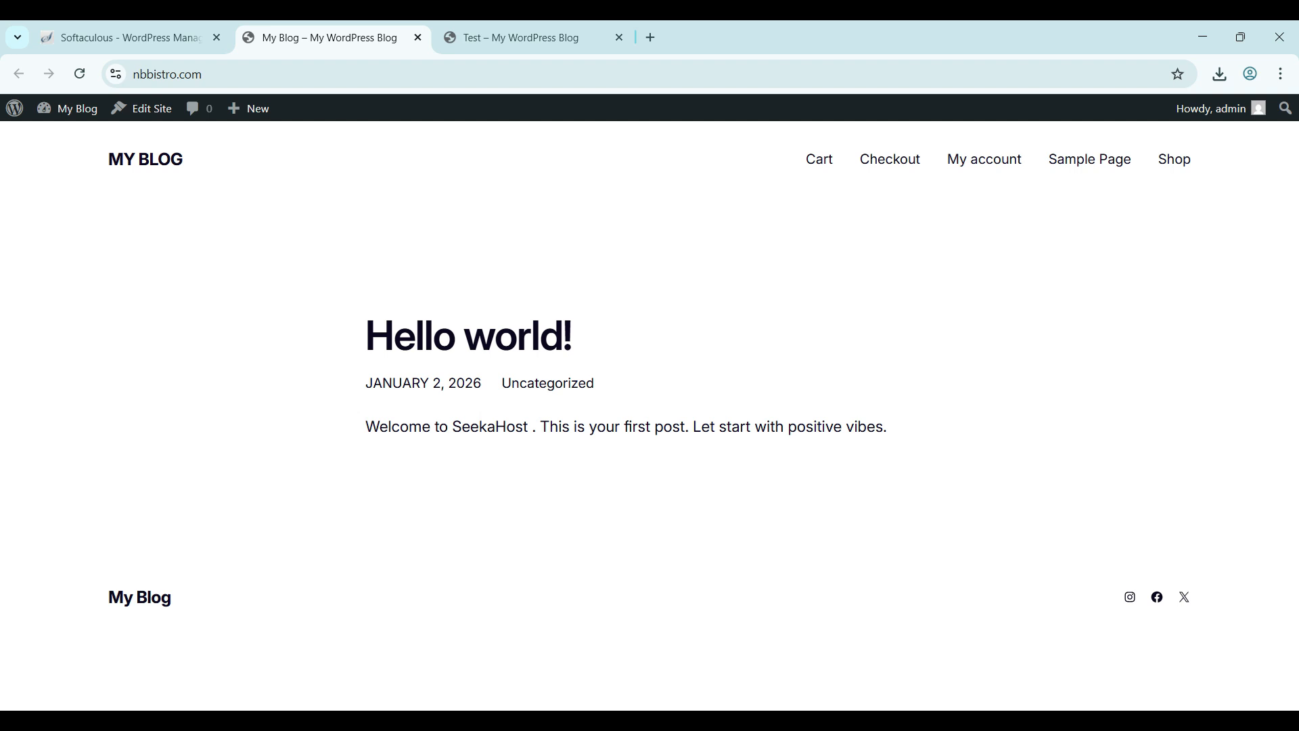
click(128, 37)
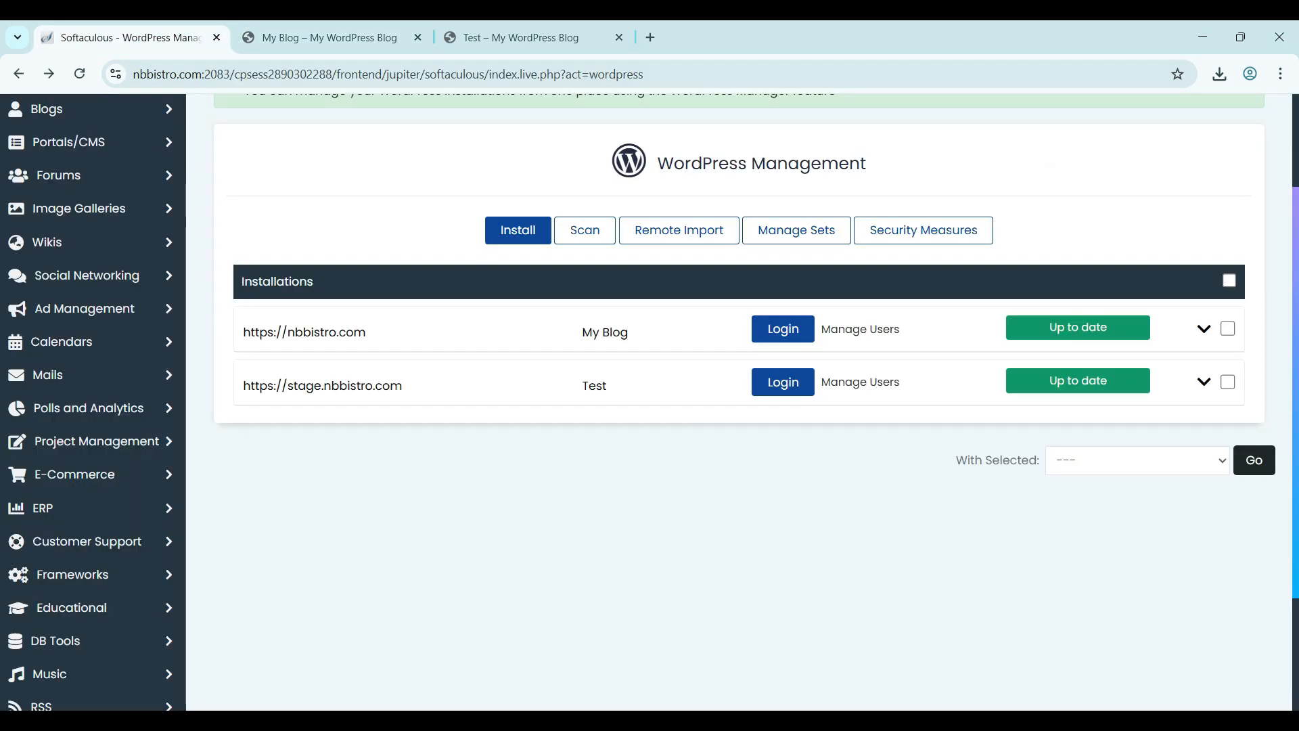
- Expand the stage.nbbistro.com installation and start Push to Live
click(1203, 383)
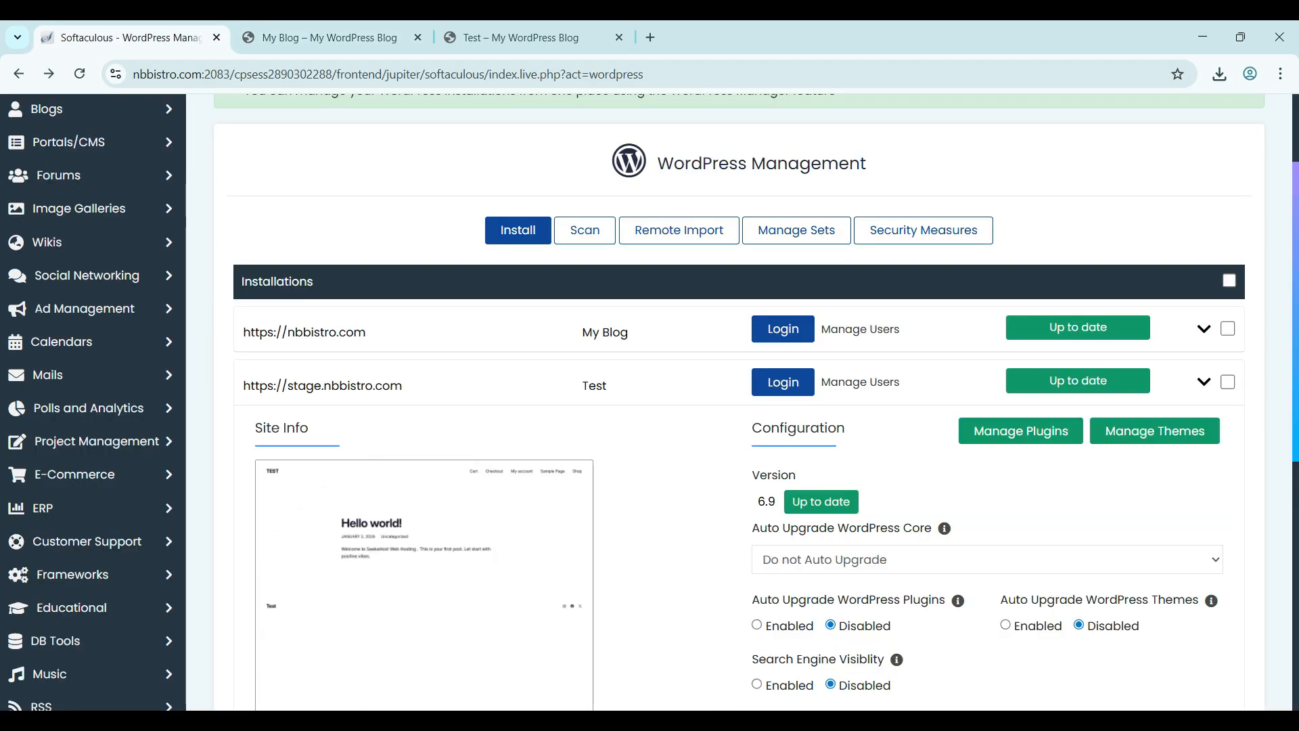
scroll(739, 406, down, 6)
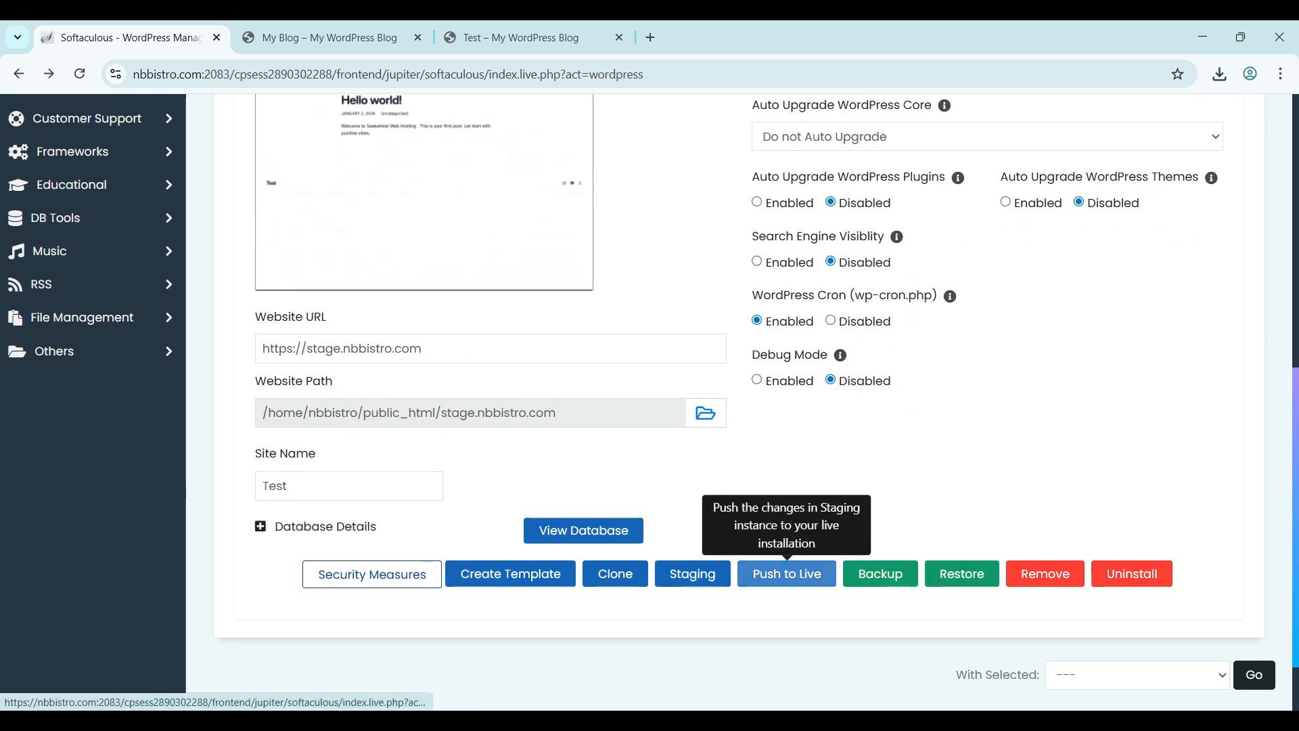
click(787, 573)
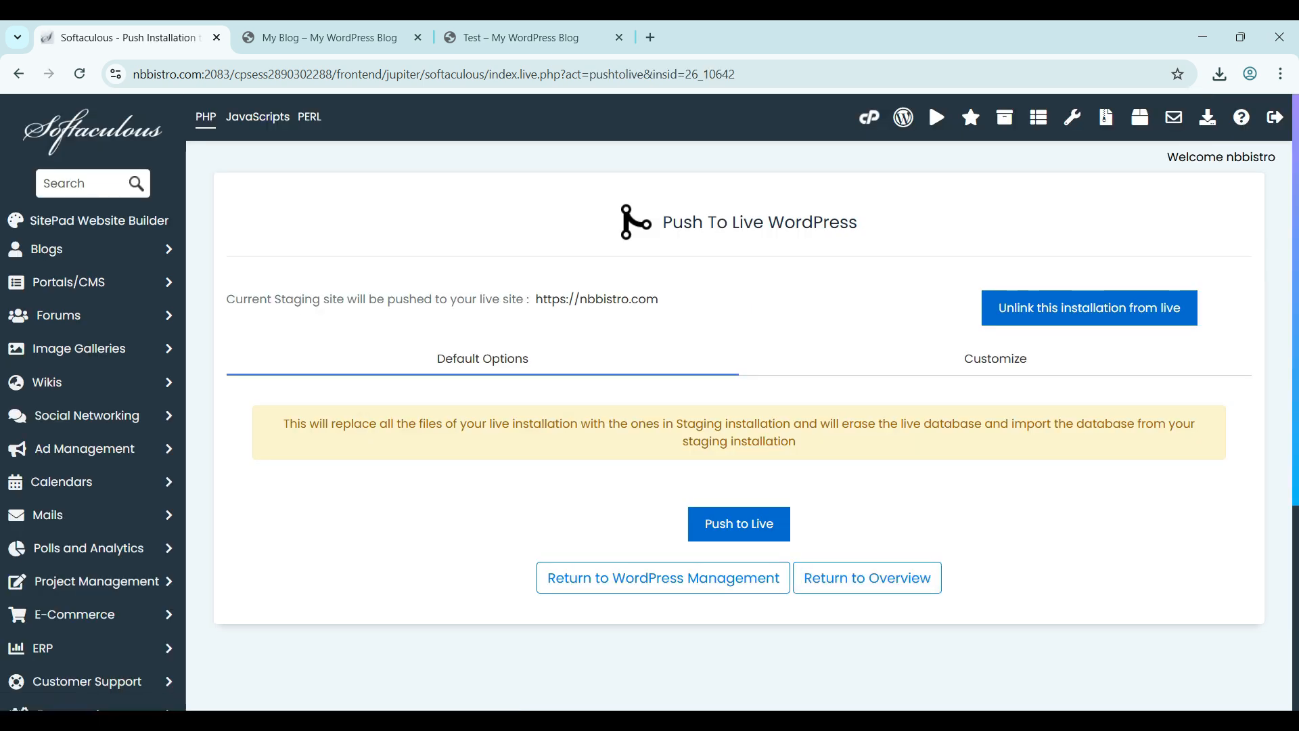
- Push the staging site live to nbbistro.com and open the live site to verify
click(739, 525)
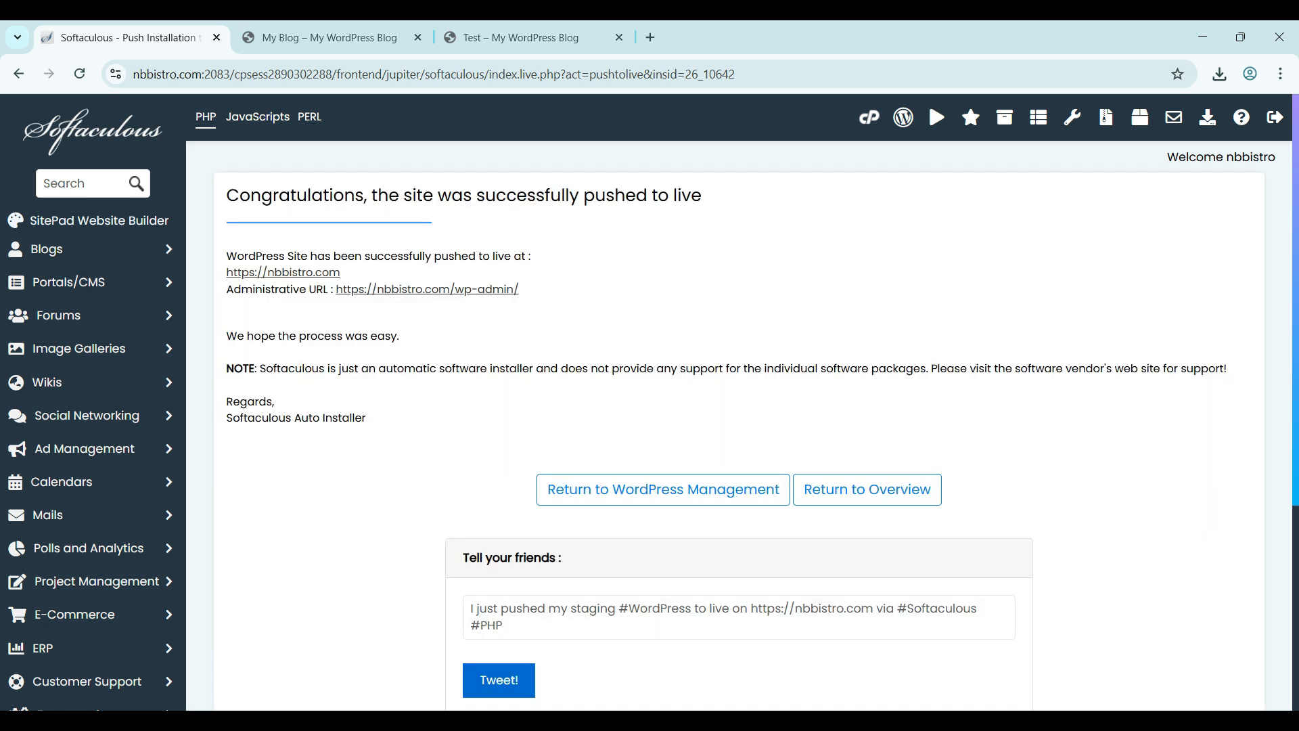
click(18, 74)
scroll(739, 403, up, 5)
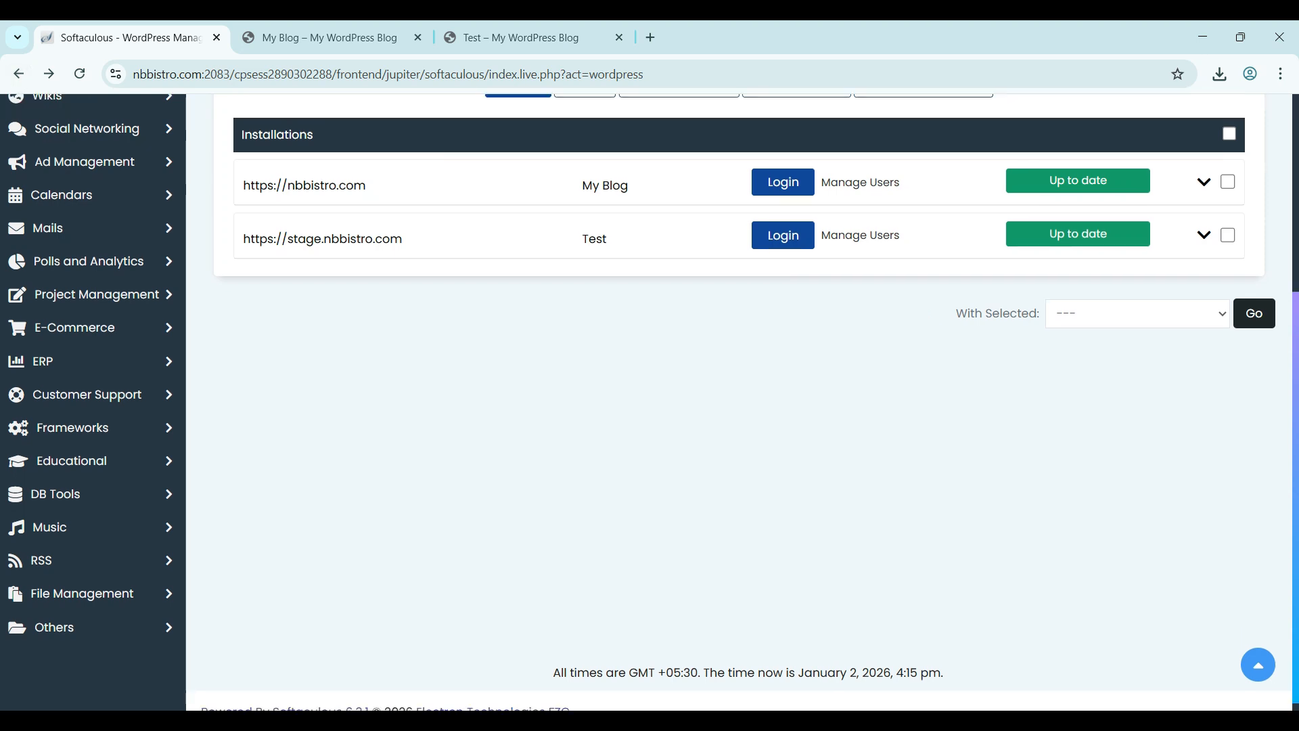
scroll(738, 402, down, 1)
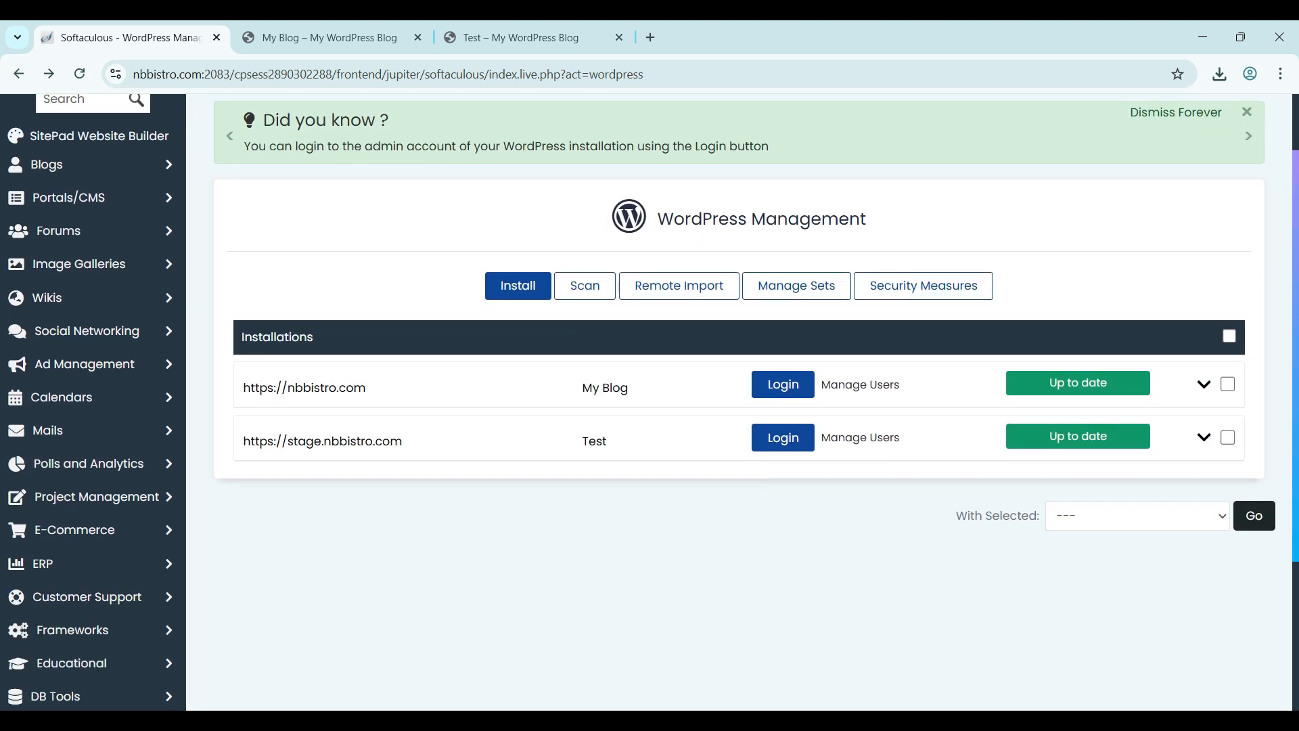
click(303, 387)
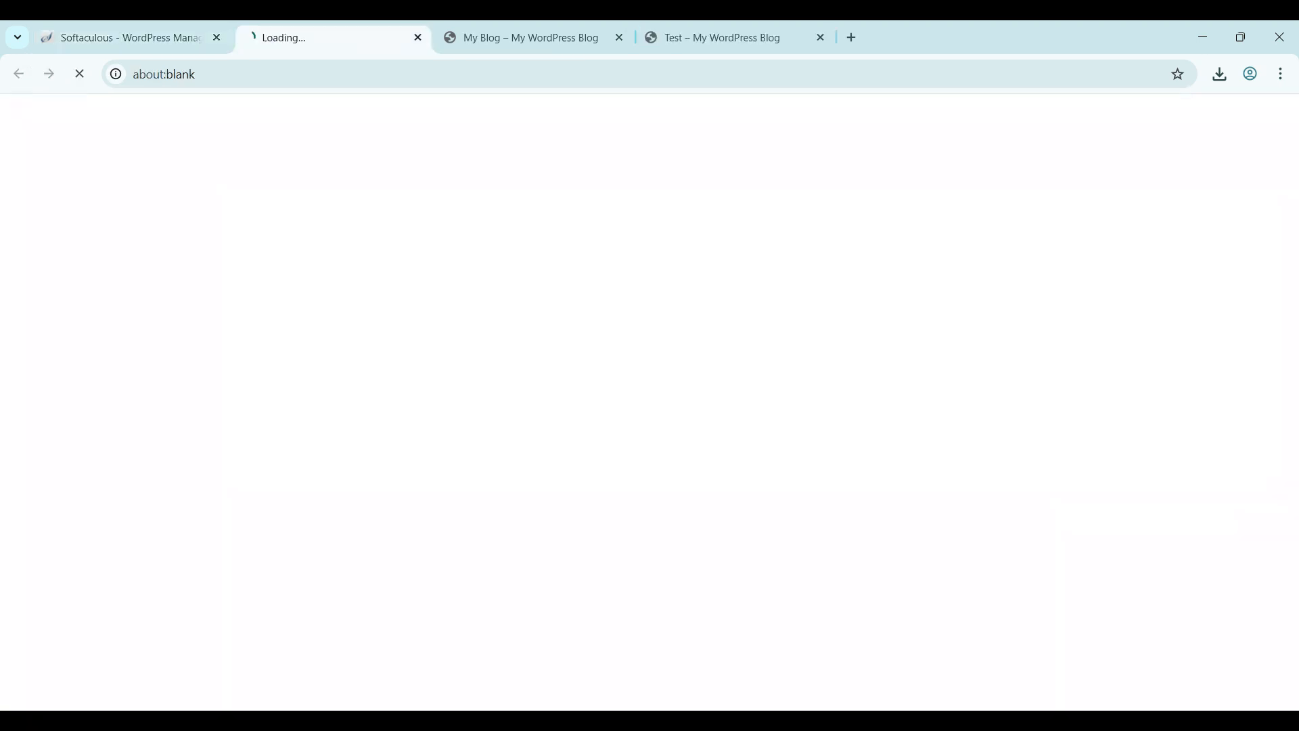